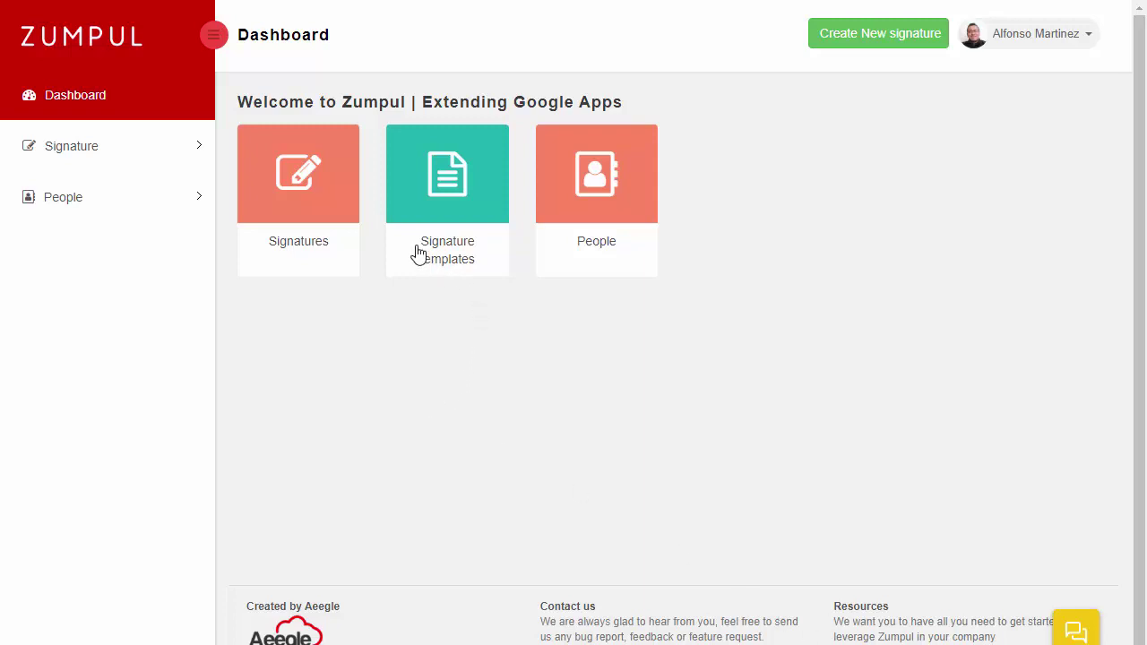
- Review the five existing signatures and the empty Templates list, then go back to the Dashboard
{"action": "left_click", "coordinate": [326, 193]}
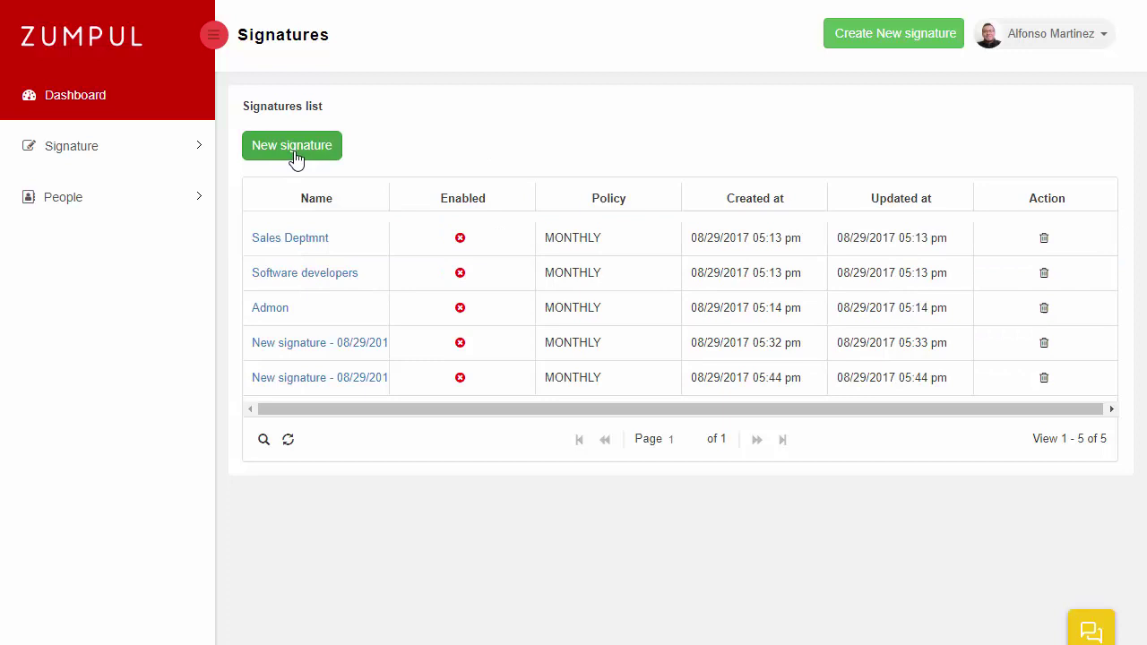
{"action": "left_click", "coordinate": [144, 96]}
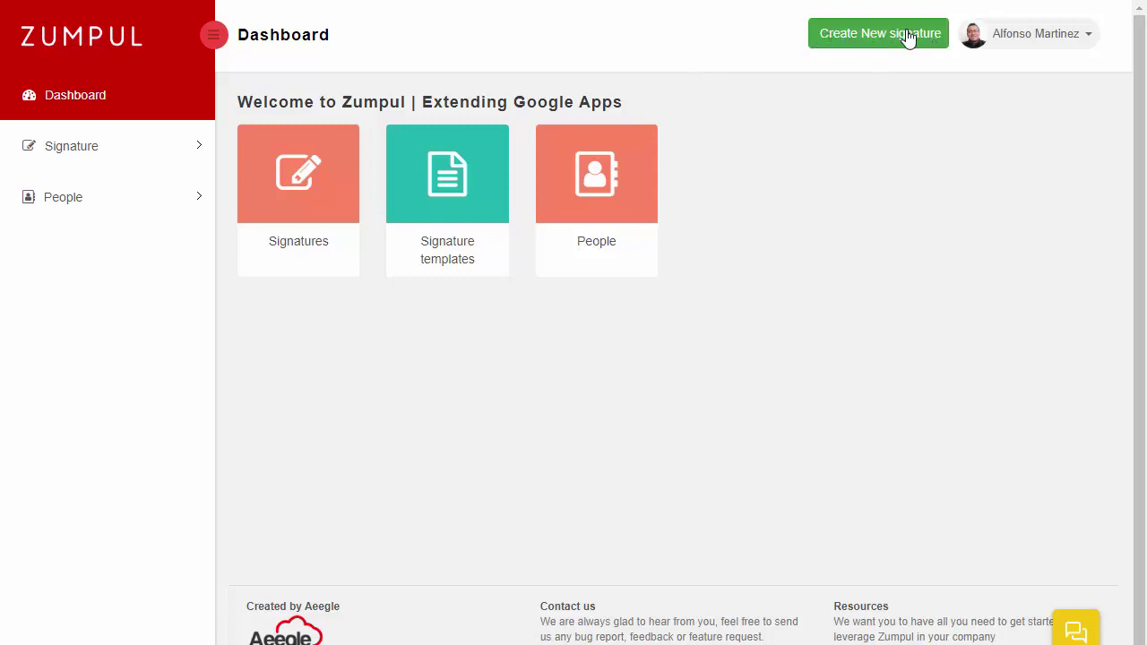
{"action": "left_click", "coordinate": [155, 157]}
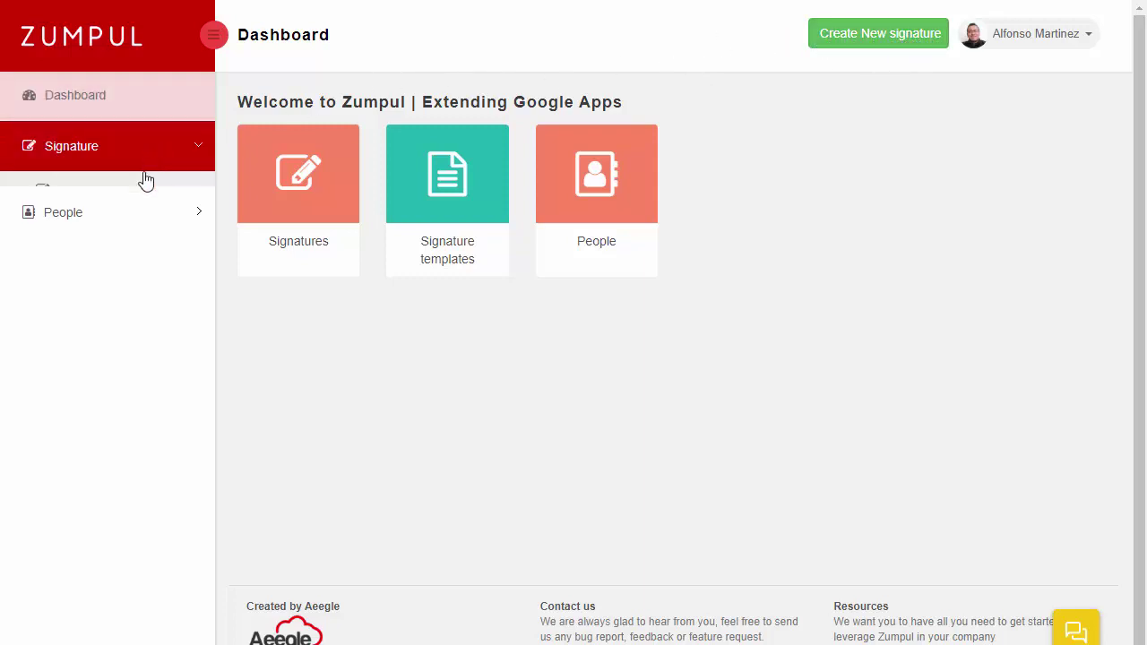
{"action": "left_click", "coordinate": [141, 205]}
{"action": "left_click", "coordinate": [136, 235]}
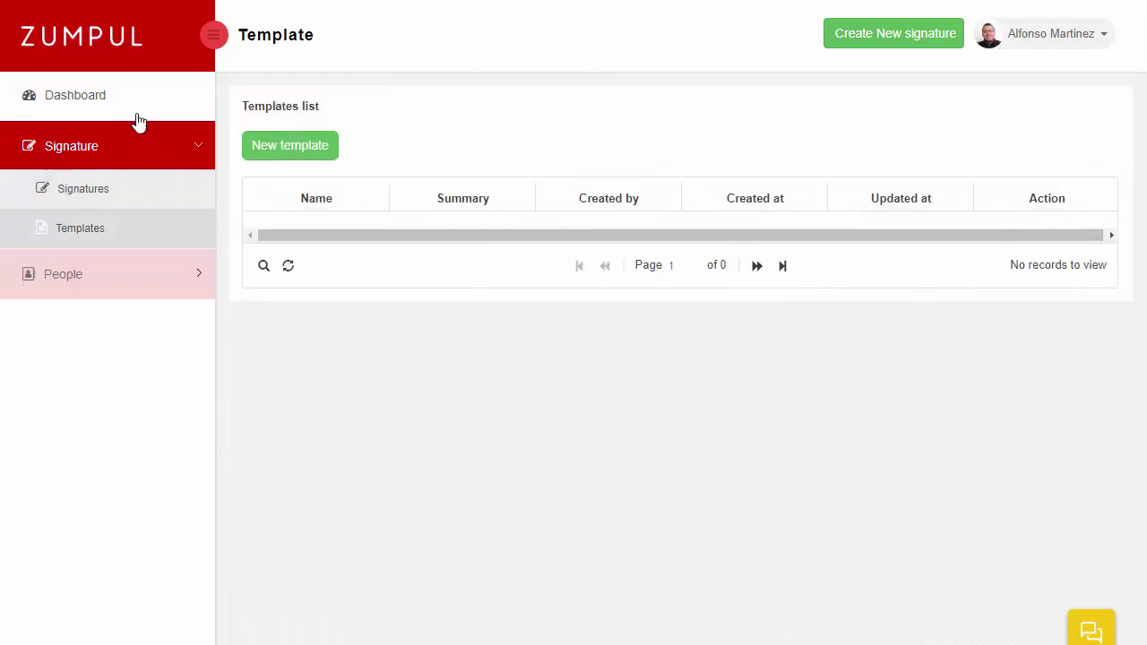
{"action": "left_click", "coordinate": [115, 44]}
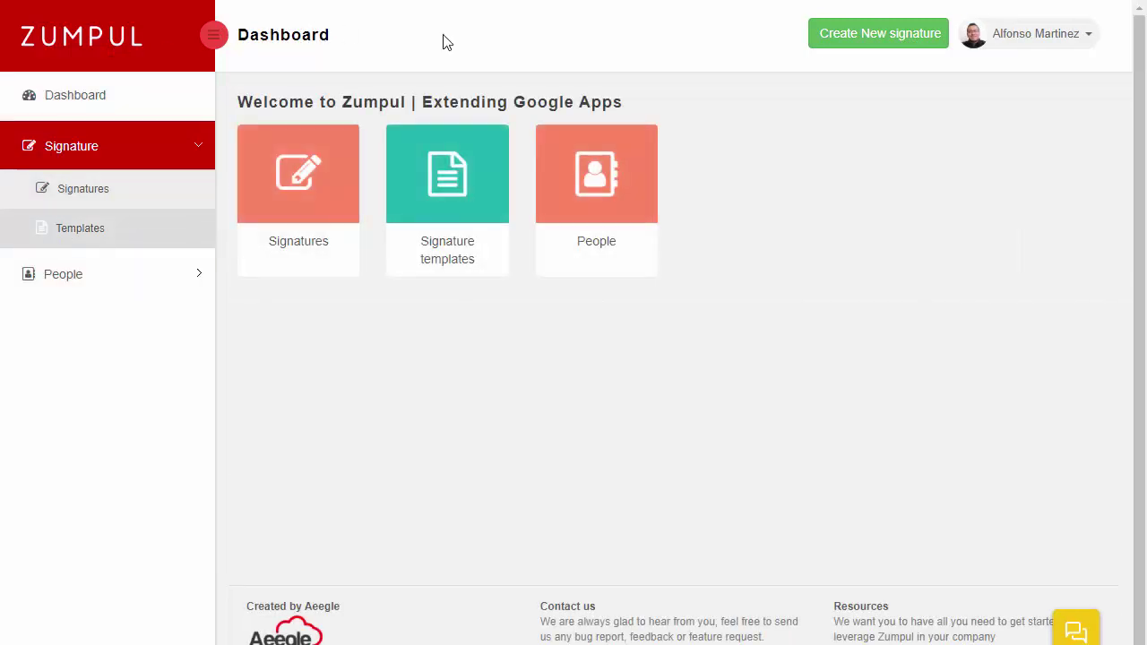
- Create 'New signature - 08/29/2017 05:48 PM' and briefly check its Choose people tab
{"action": "left_click", "coordinate": [903, 46]}
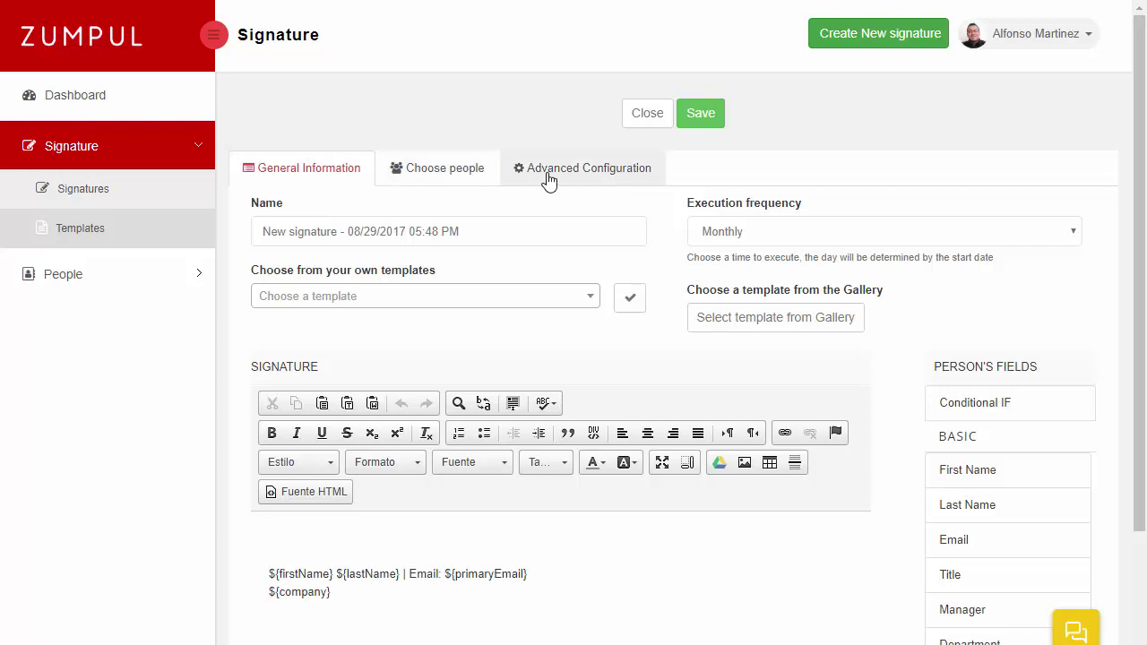
{"action": "left_click", "coordinate": [421, 172]}
{"action": "left_click", "coordinate": [303, 175]}
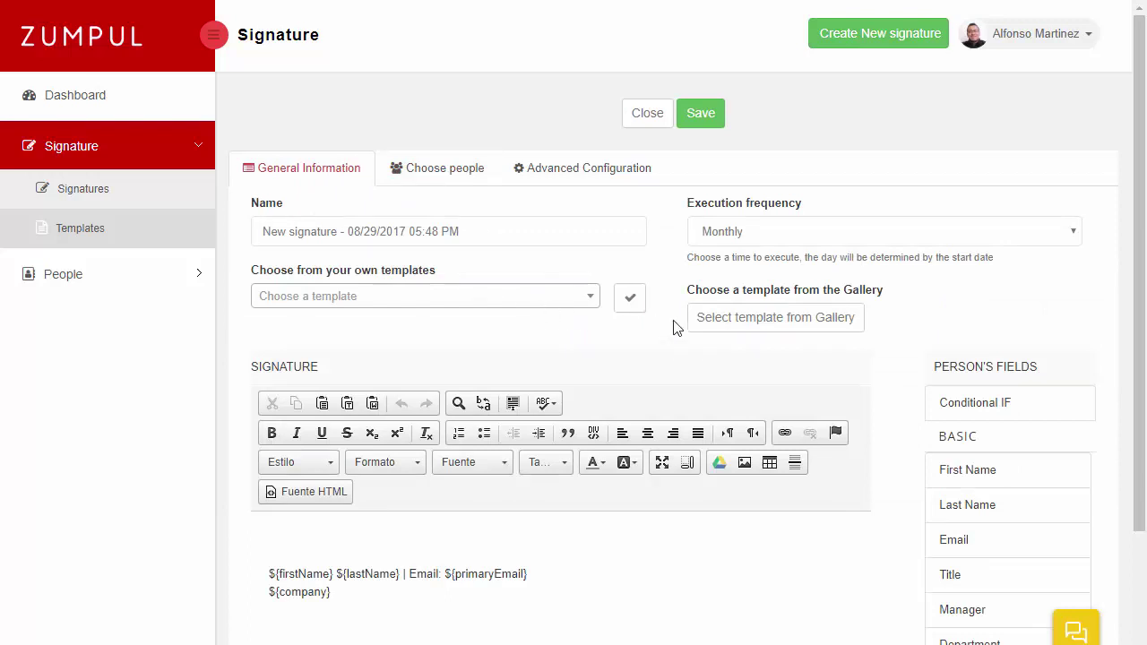
- Confirm a new Gmail compose message has no signature, then return to Zumpul
{"action": "key", "text": "ctrl+Tab"}
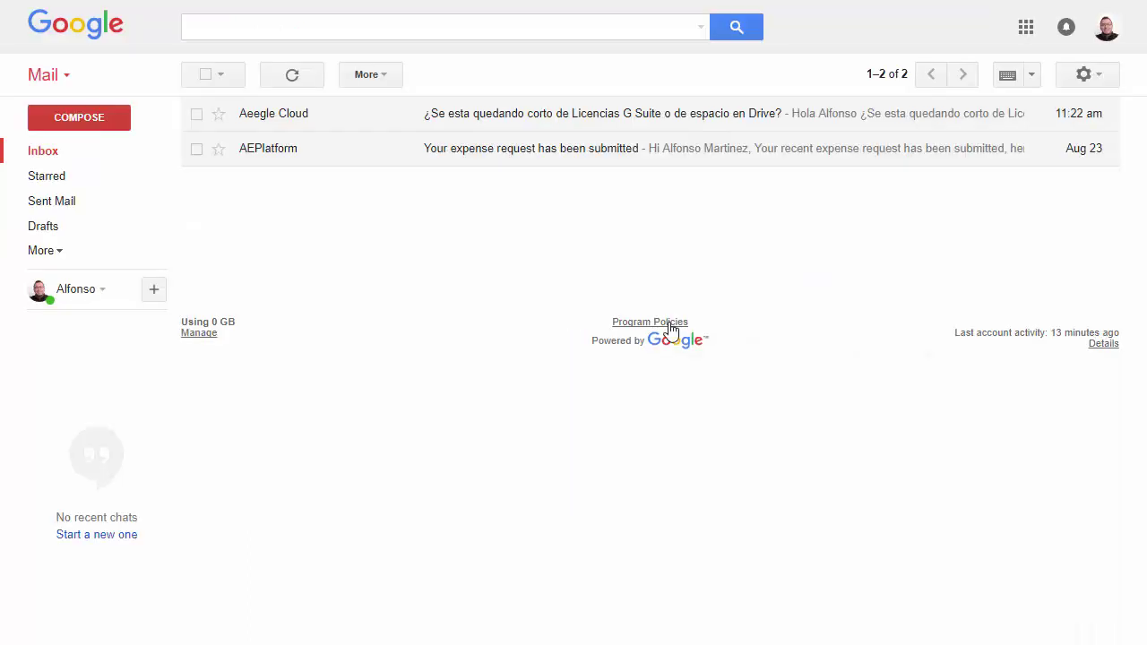
{"action": "left_click", "coordinate": [104, 117]}
{"action": "left_click", "coordinate": [219, 165]}
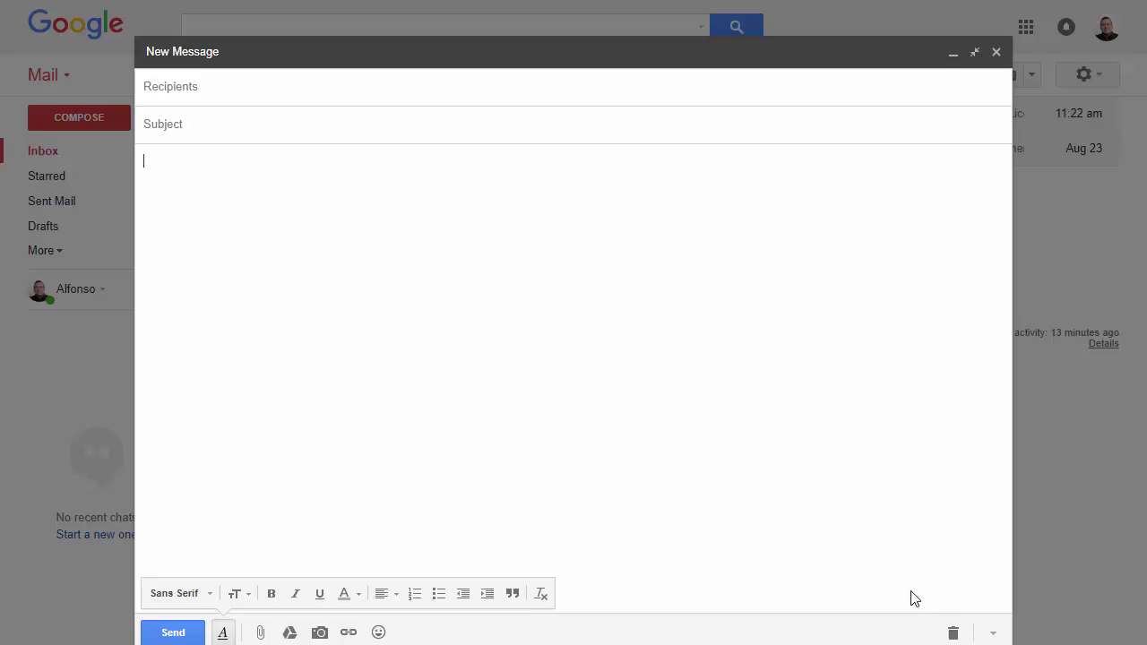
{"action": "key", "text": "ctrl+Tab"}
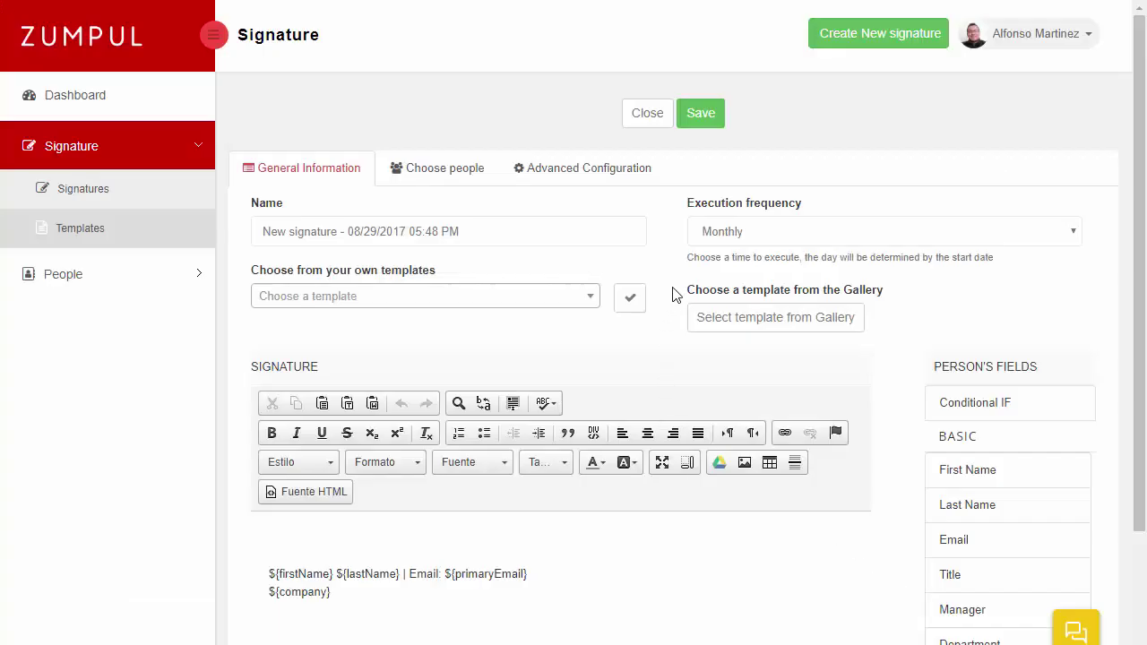
{"action": "left_click", "coordinate": [540, 233]}
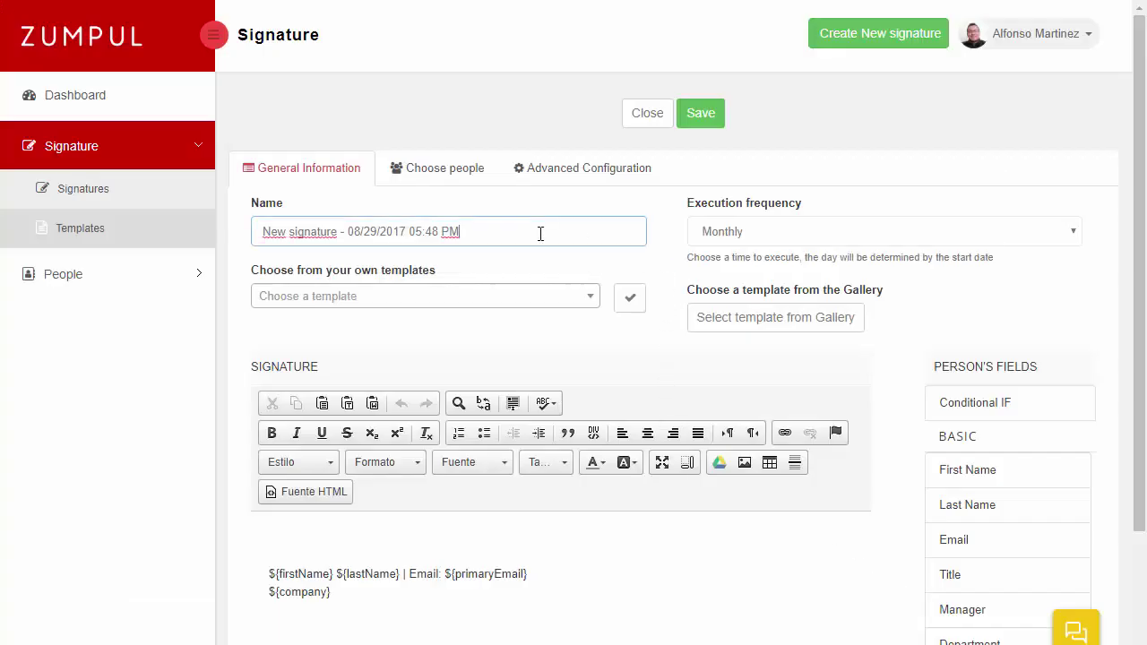
{"action": "left_click_drag", "start_coordinate": [349, 232], "coordinate": [473, 231]}
{"action": "left_click", "coordinate": [480, 232]}
{"action": "left_click", "coordinate": [665, 242]}
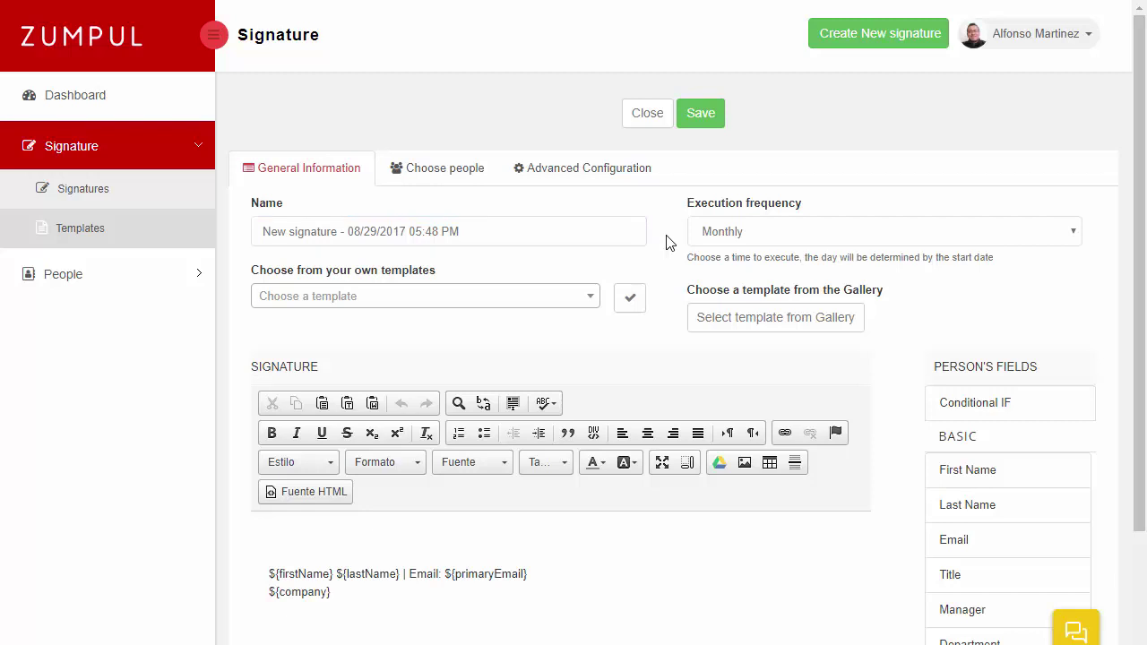
{"action": "left_click", "coordinate": [778, 234]}
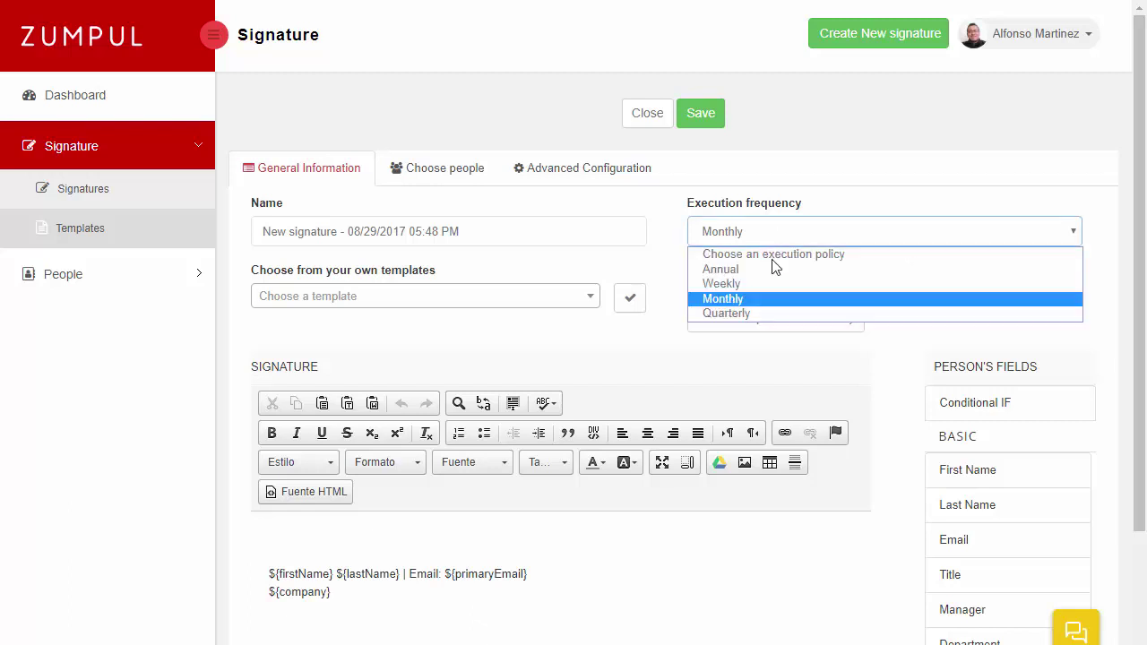
{"action": "left_click", "coordinate": [664, 259]}
{"action": "scroll", "coordinate": [664, 260], "scroll_direction": "down", "scroll_amount": 1}
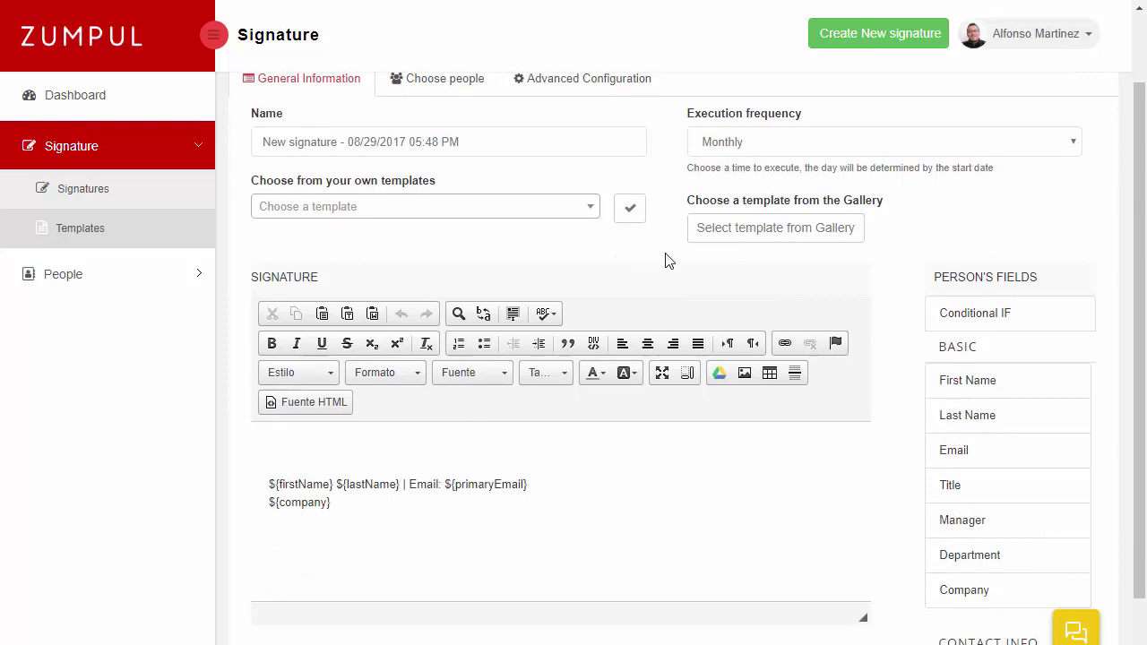
- Load gallery Template 1 into the editor, then delete all of its content
{"action": "left_click", "coordinate": [800, 242]}
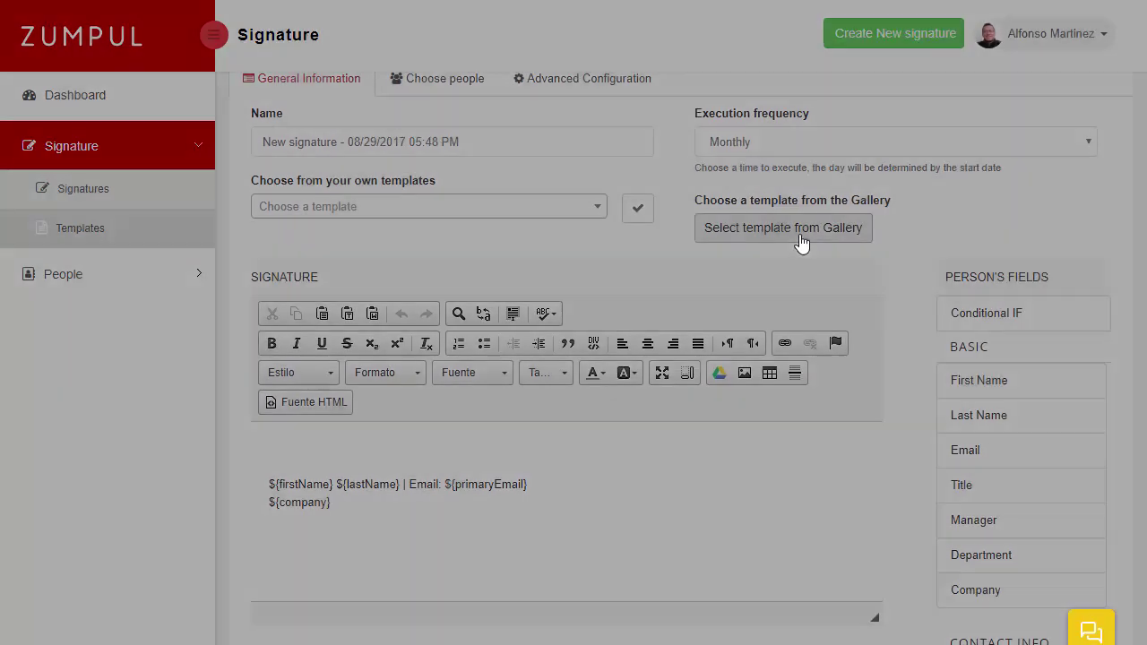
{"action": "left_click", "coordinate": [685, 188]}
{"action": "scroll", "coordinate": [801, 422], "scroll_direction": "down", "scroll_amount": 3}
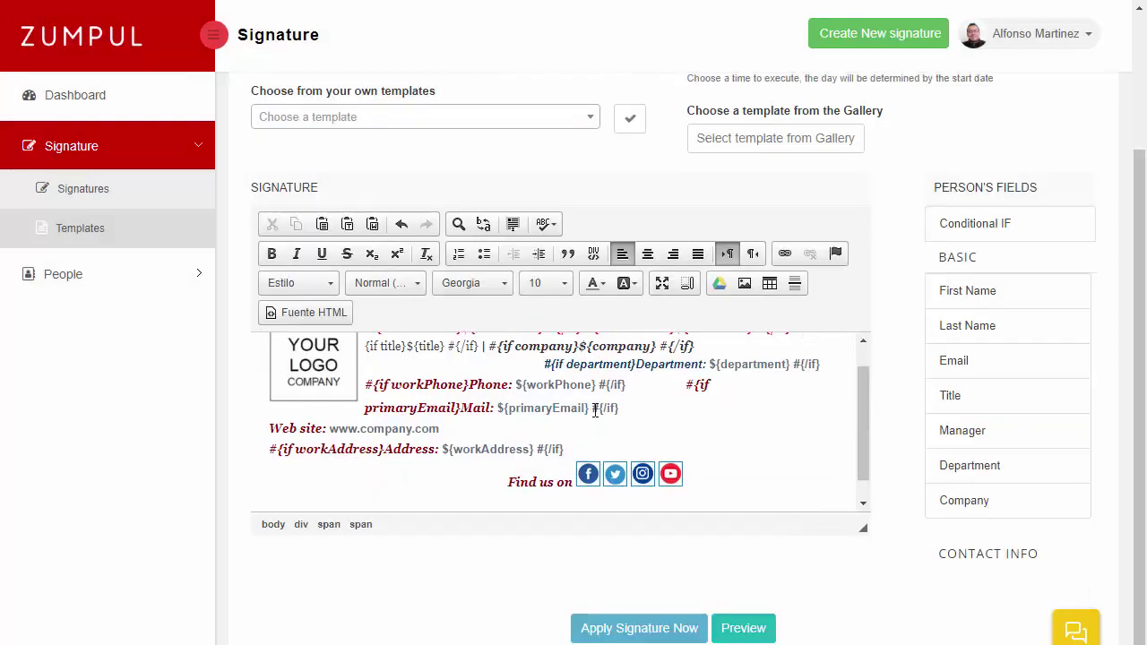
{"action": "left_click_drag", "start_coordinate": [555, 448], "coordinate": [325, 329]}
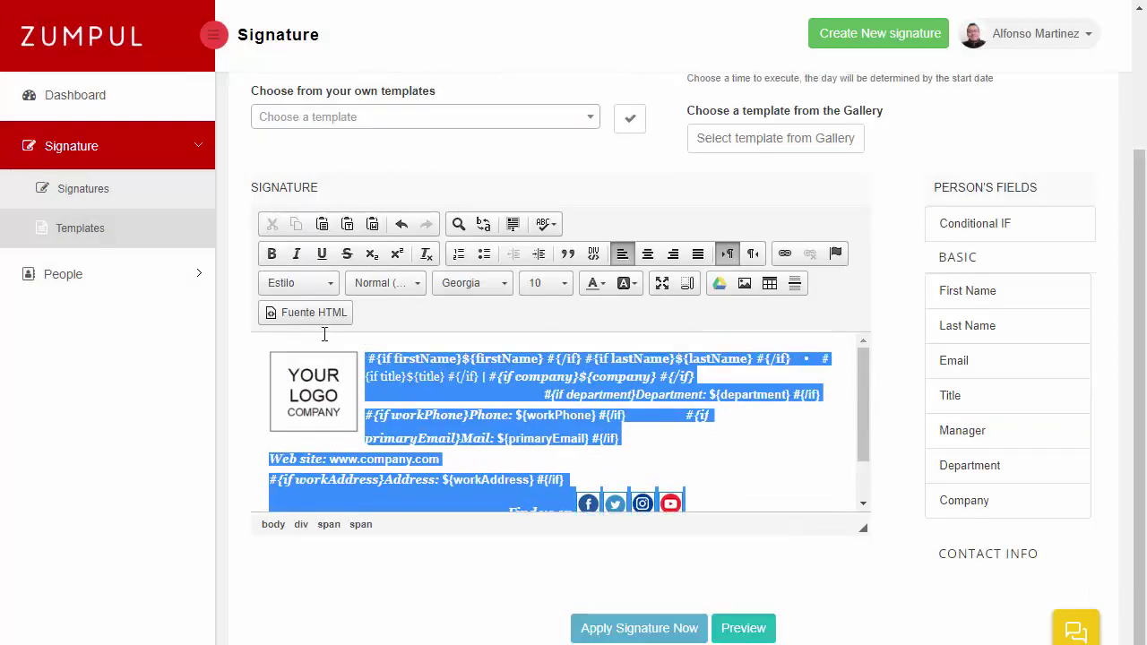
{"action": "key", "text": "Delete"}
{"action": "key", "text": "BackSpace"}
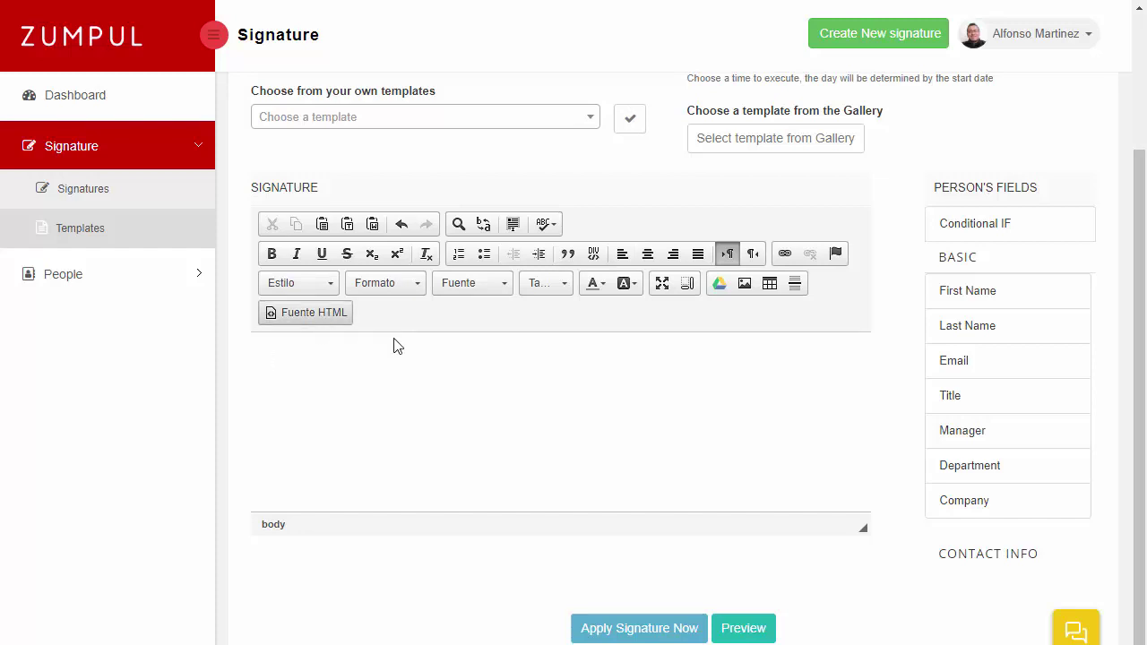
- Insert first name, last name and title placeholders, with '|' before the title
{"action": "left_click_drag", "start_coordinate": [954, 292], "coordinate": [432, 362]}
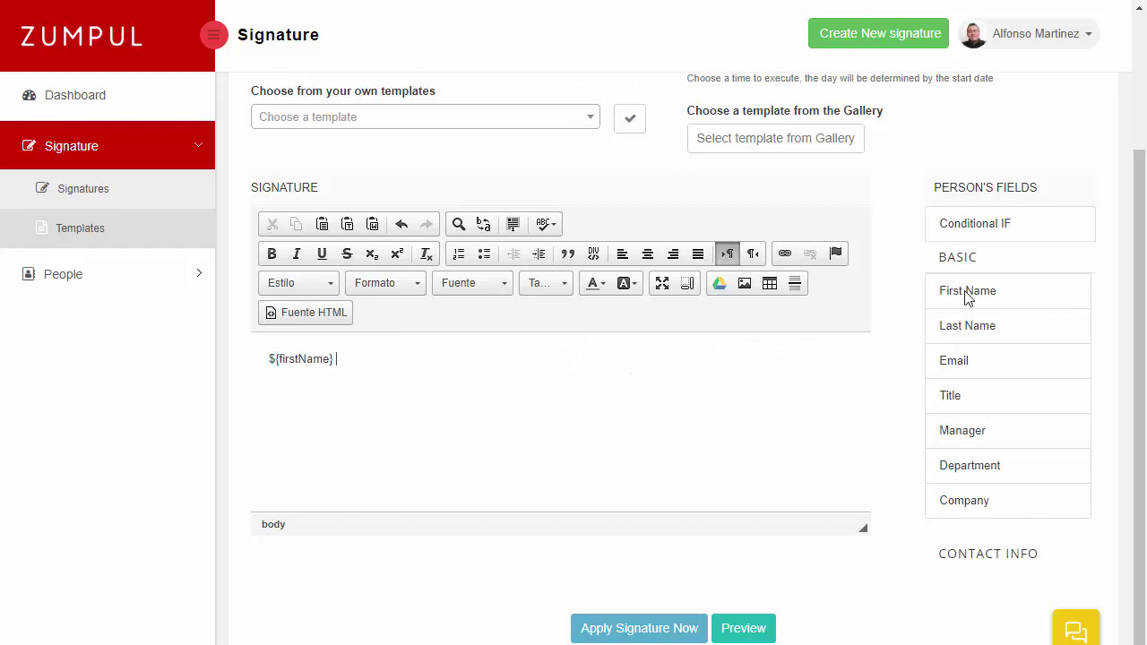
{"action": "left_click_drag", "start_coordinate": [960, 334], "coordinate": [501, 365]}
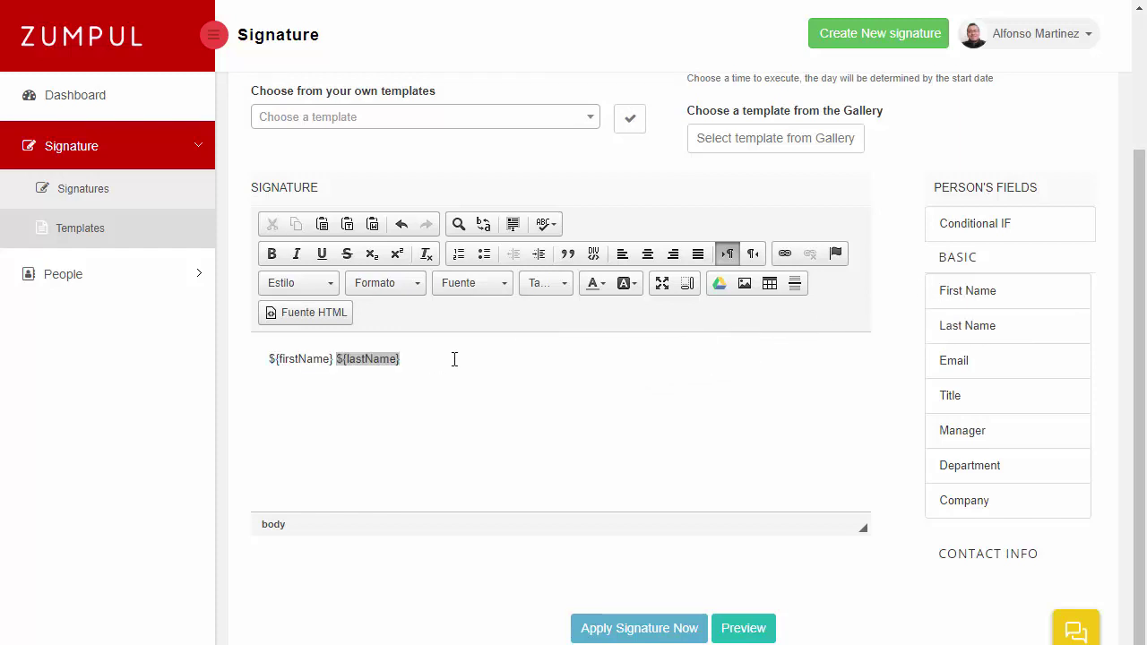
{"action": "left_click", "coordinate": [452, 360]}
{"action": "type", "text": "|"}
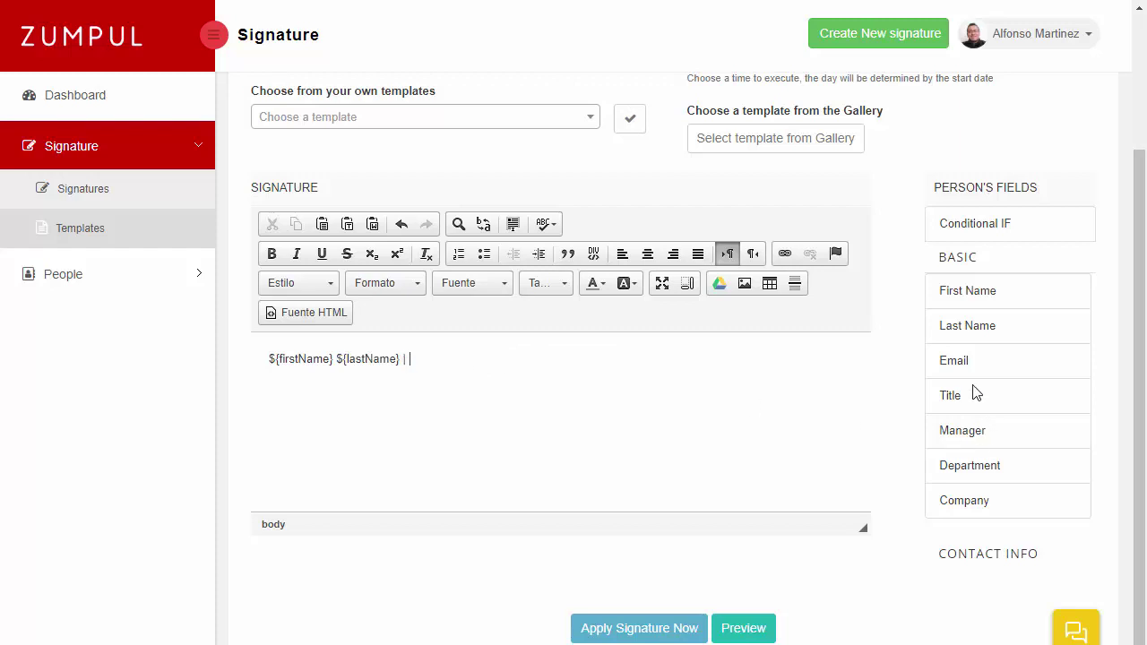
{"action": "left_click_drag", "start_coordinate": [973, 395], "coordinate": [505, 371]}
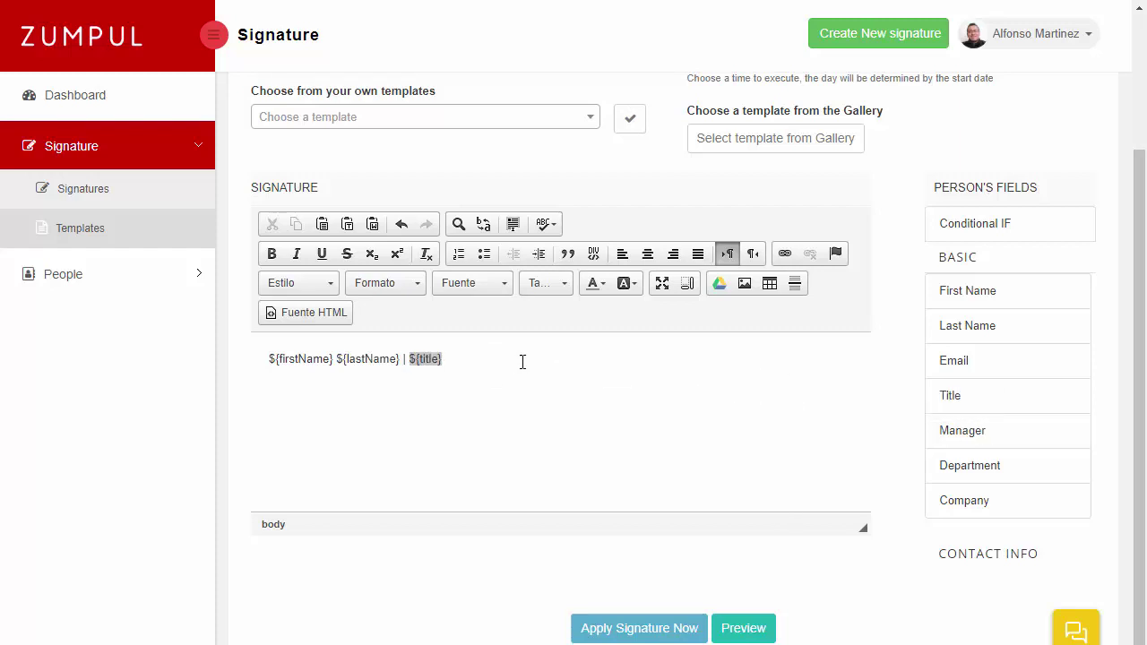
{"action": "left_click", "coordinate": [523, 360]}
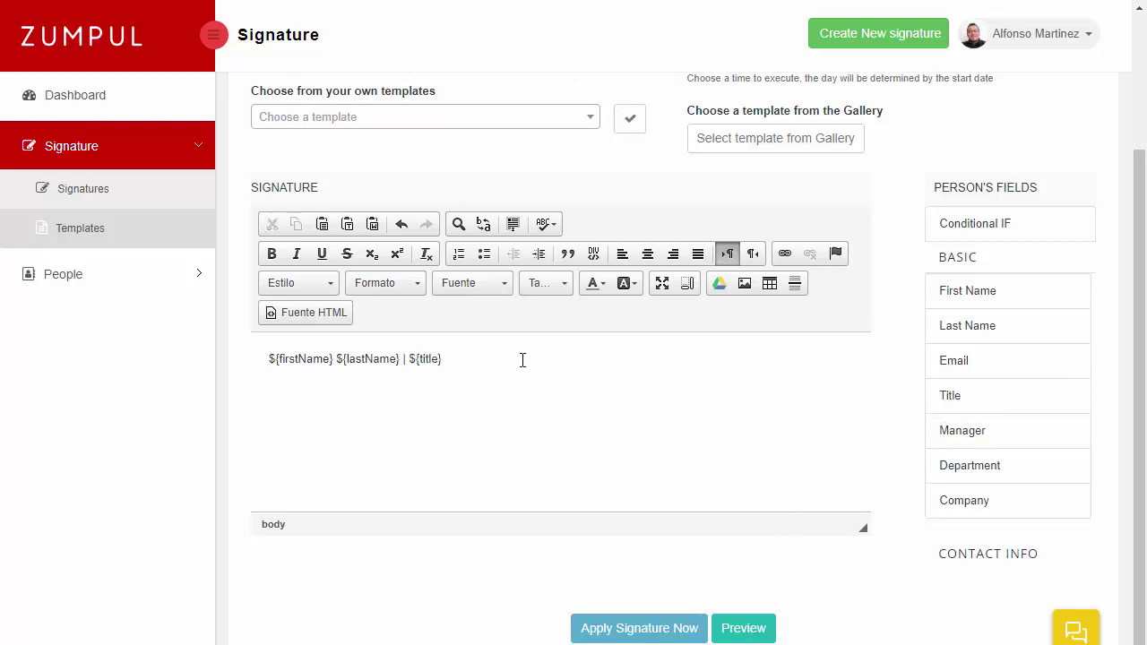
- Add an 'Email:' line holding the ${primaryEmail} placeholder
{"action": "key", "text": "Return"}
{"action": "type", "text": "Email:"}
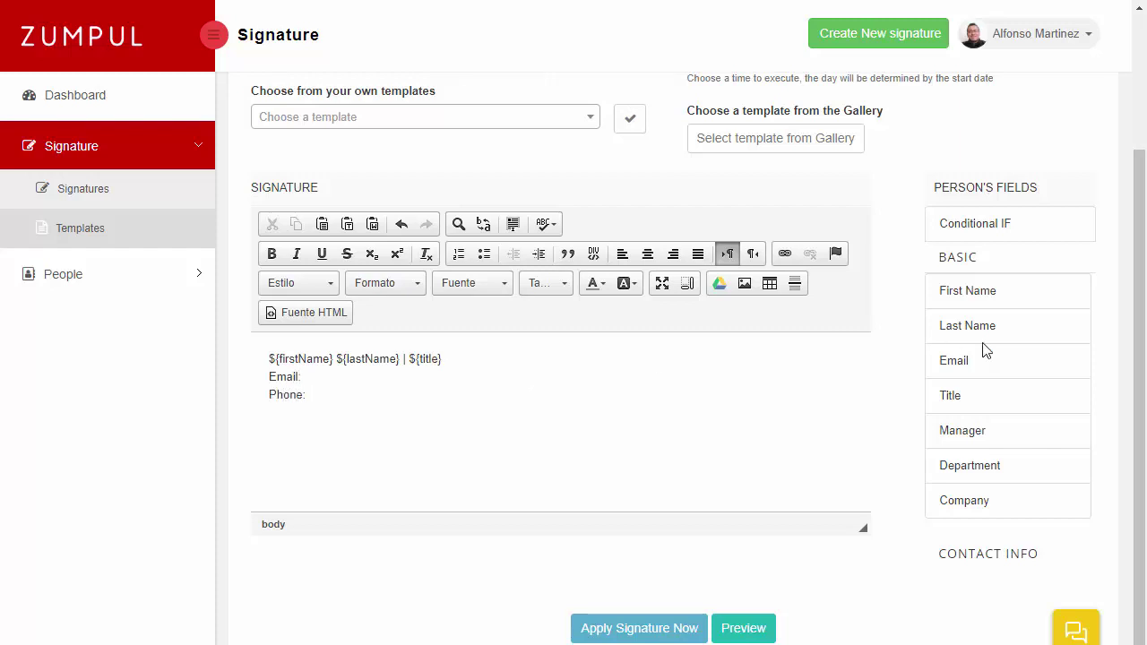
{"action": "left_click_drag", "start_coordinate": [951, 362], "coordinate": [394, 395]}
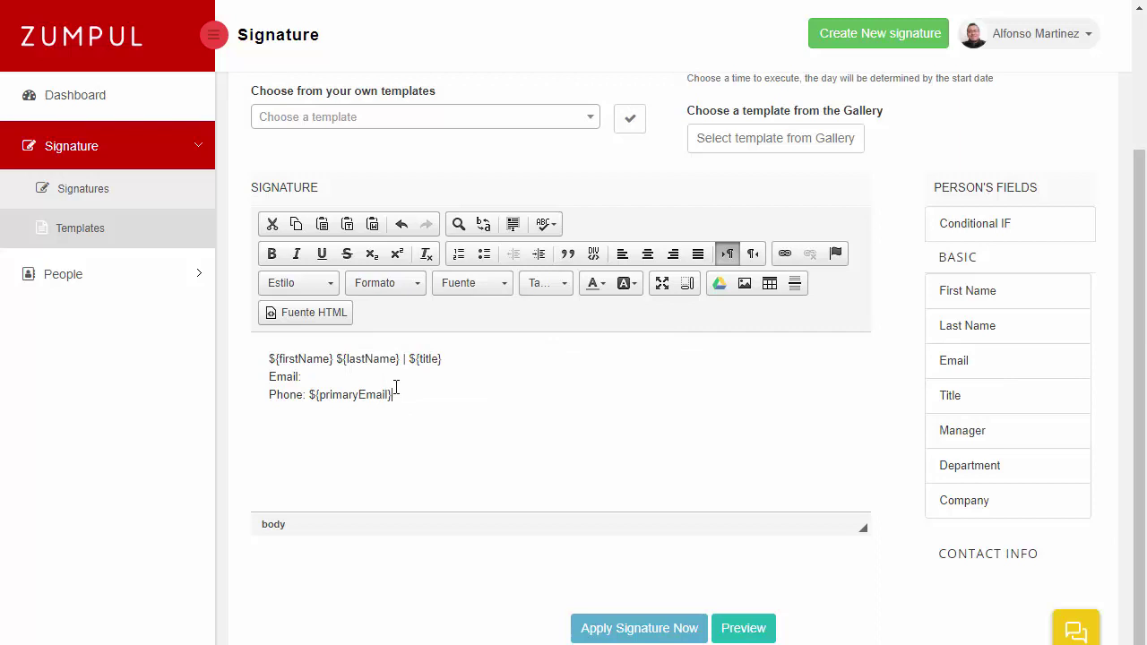
{"action": "key", "text": "ctrl+z"}
{"action": "key", "text": "ctrl+z"}
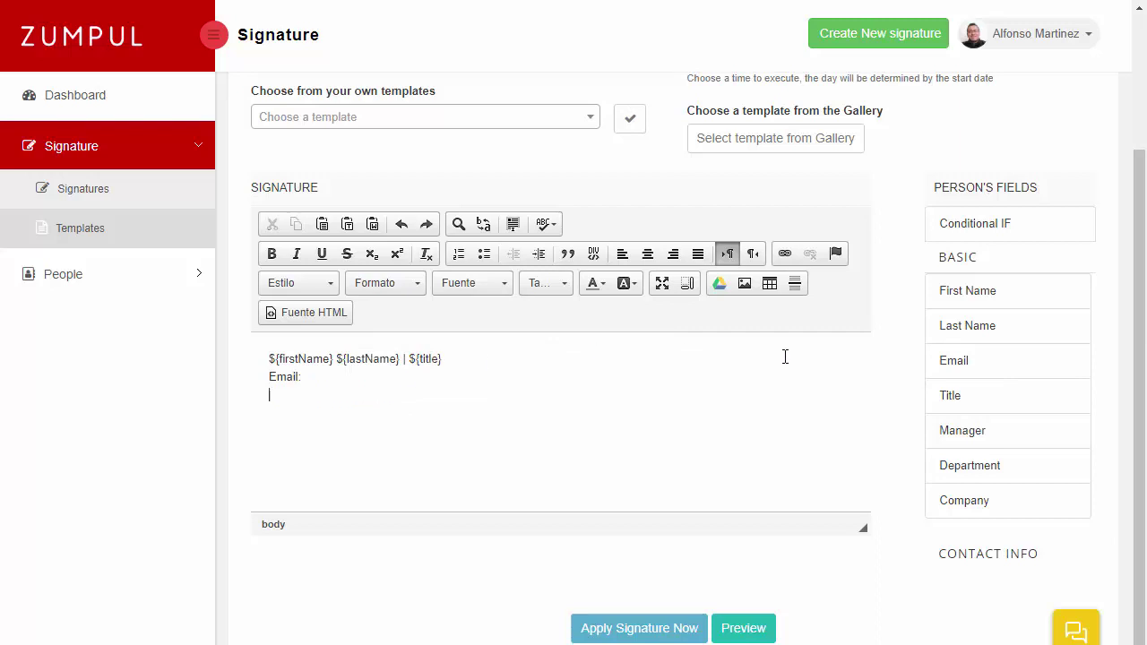
{"action": "left_click_drag", "start_coordinate": [950, 372], "coordinate": [379, 387]}
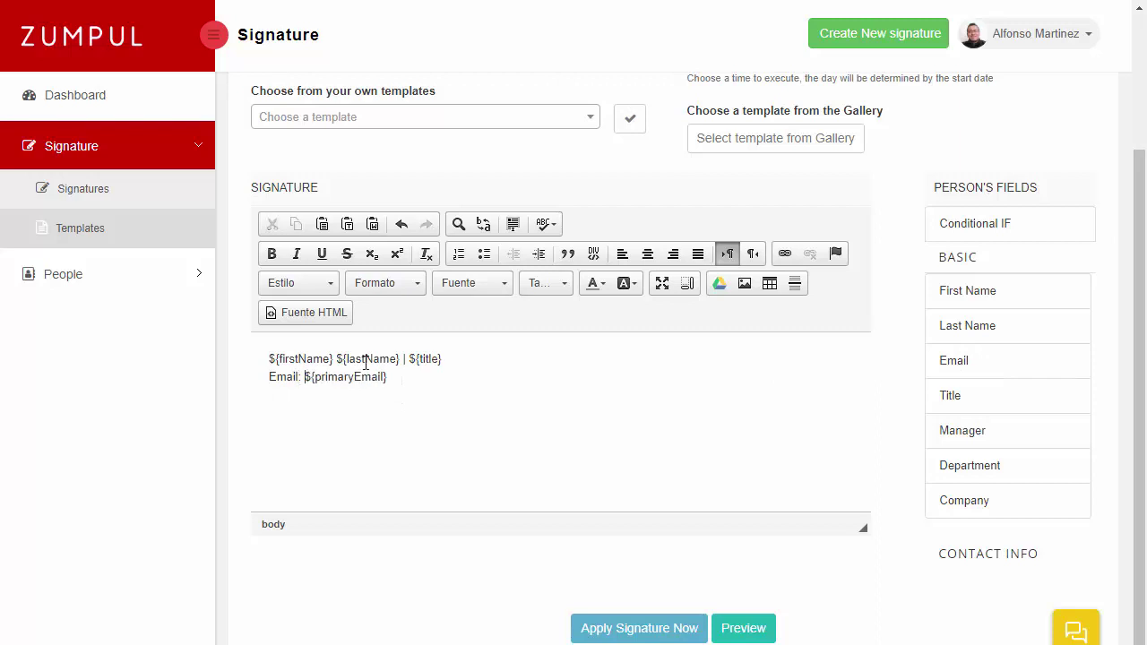
- Add a 'Phone:' line holding the Contact Info mobile phone placeholder ${mobilePhone}
{"action": "key", "text": "Return"}
{"action": "type", "text": "Phone:"}
{"action": "left_click", "coordinate": [990, 553]}
{"action": "left_click", "coordinate": [960, 362]}
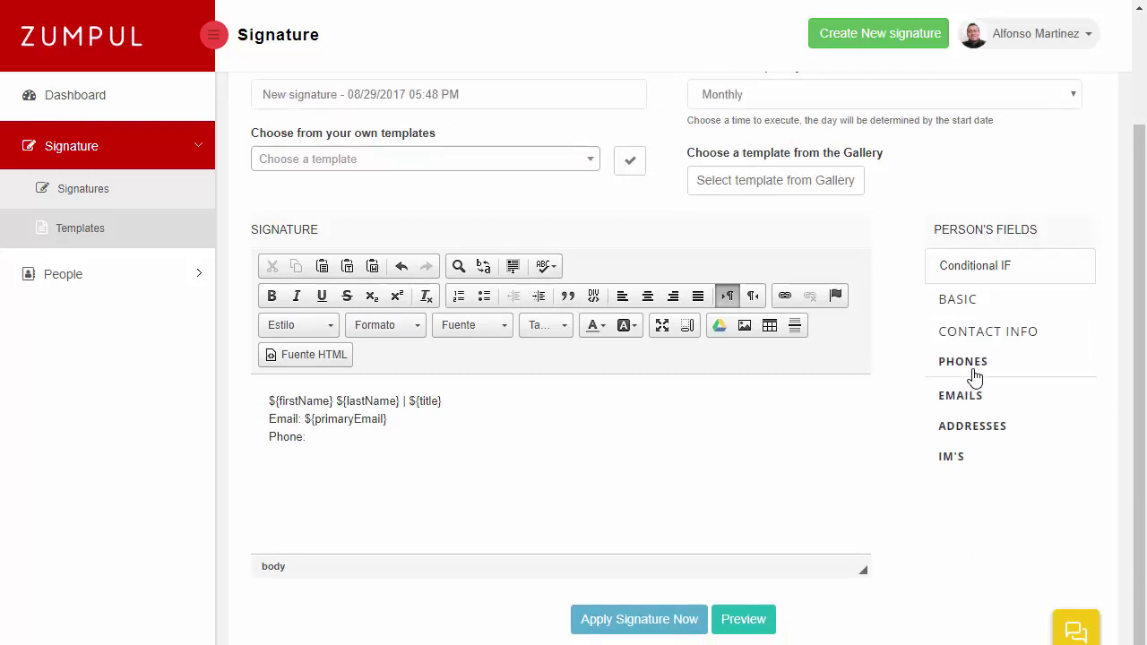
{"action": "left_click_drag", "start_coordinate": [967, 429], "coordinate": [359, 409]}
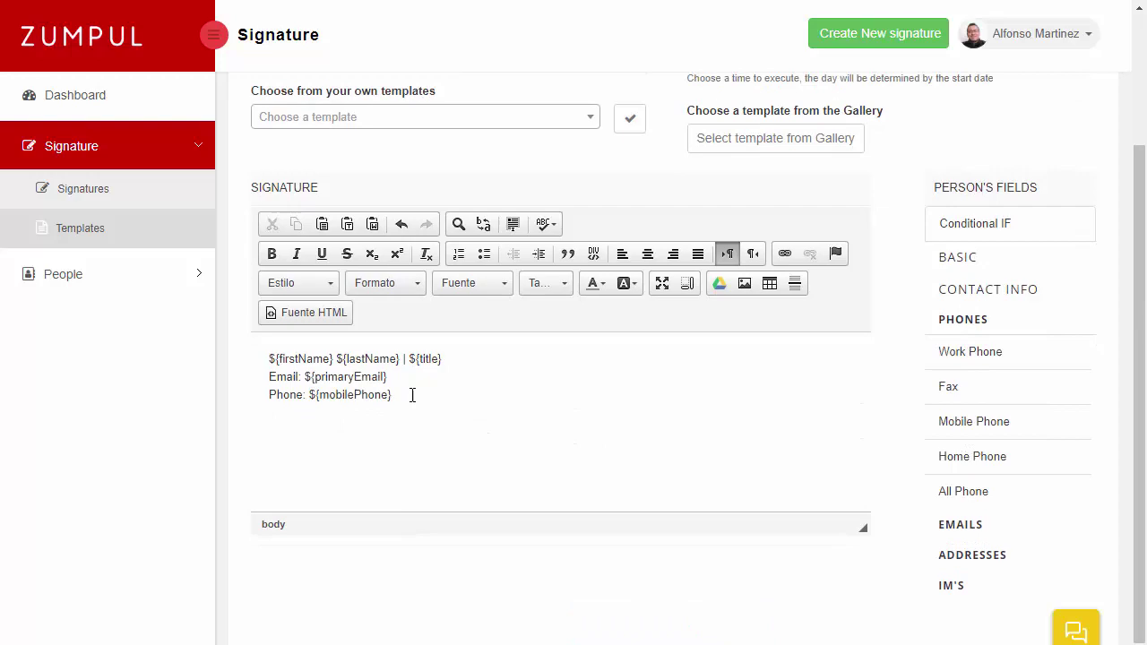
{"action": "left_click", "coordinate": [718, 283]}
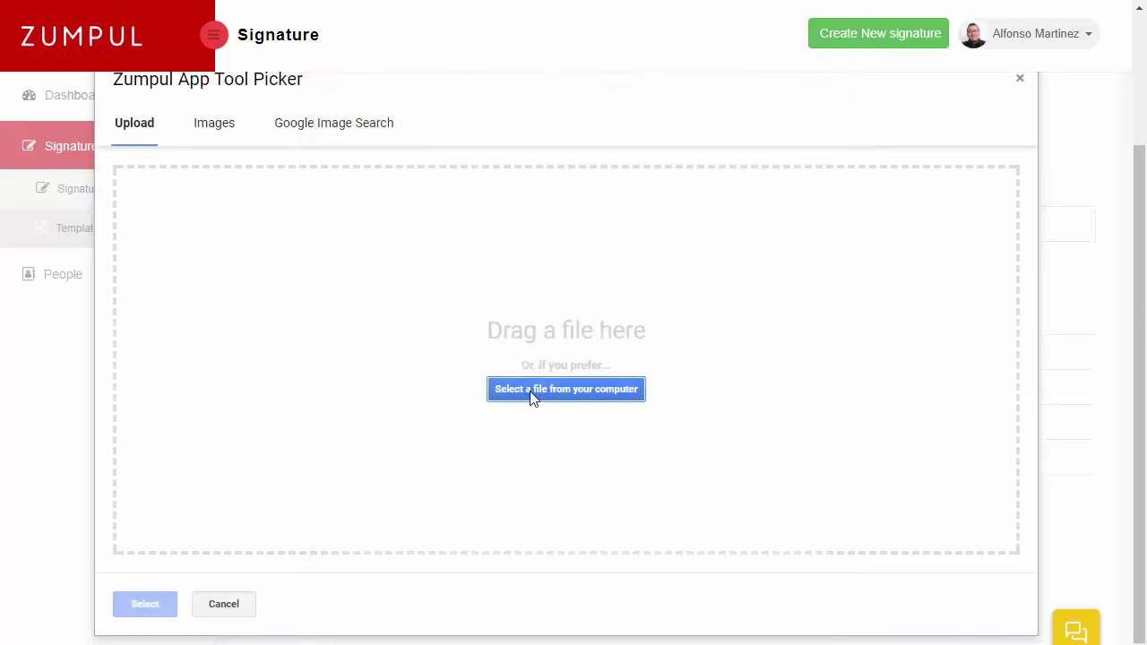
- Upload the network-globe banner from the computer below the Phone line and shrink it
{"action": "left_click", "coordinate": [533, 392]}
{"action": "scroll", "coordinate": [220, 223], "scroll_direction": "down", "scroll_amount": 3}
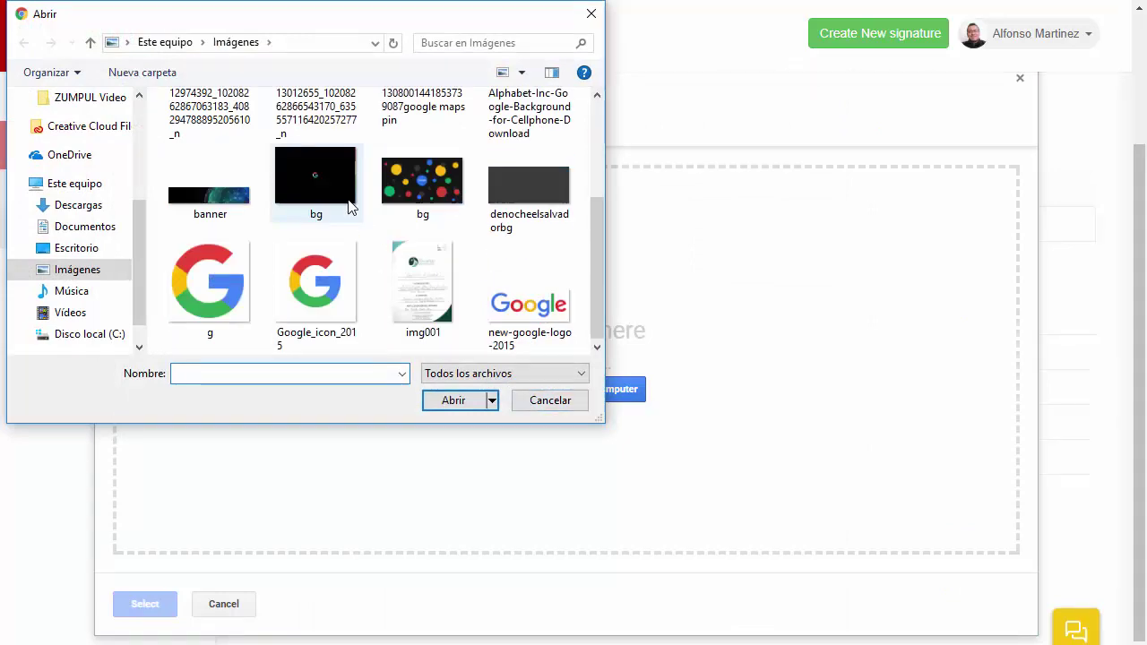
{"action": "left_click", "coordinate": [211, 193]}
{"action": "left_click", "coordinate": [457, 401]}
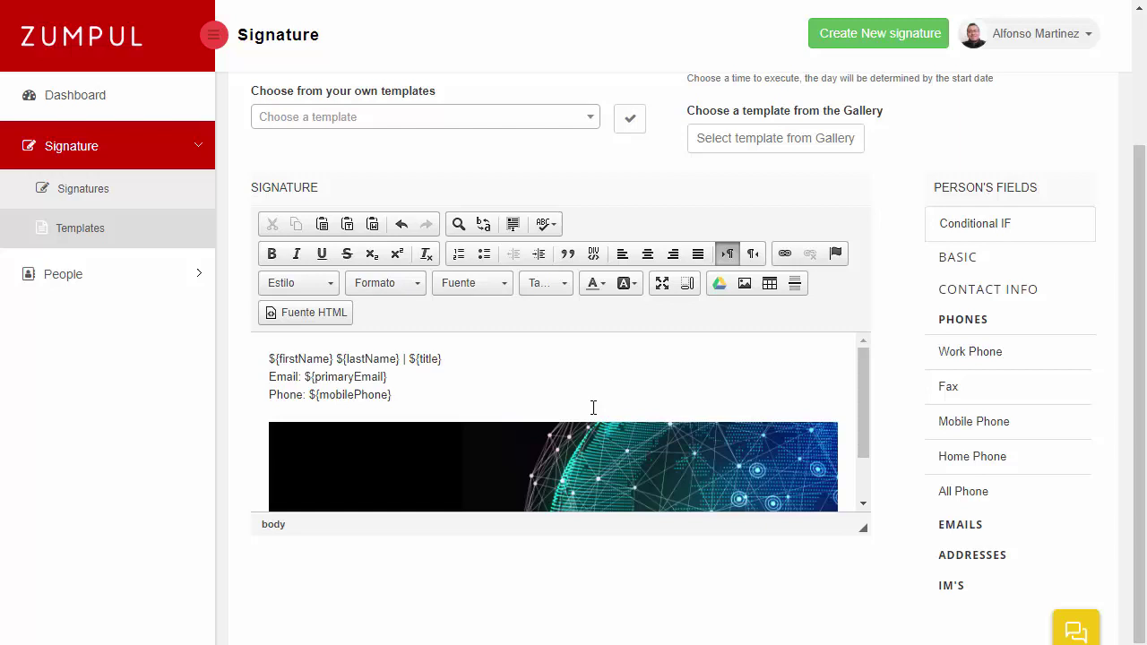
{"action": "left_click", "coordinate": [591, 423]}
{"action": "left_click_drag", "start_coordinate": [836, 470], "coordinate": [574, 438]}
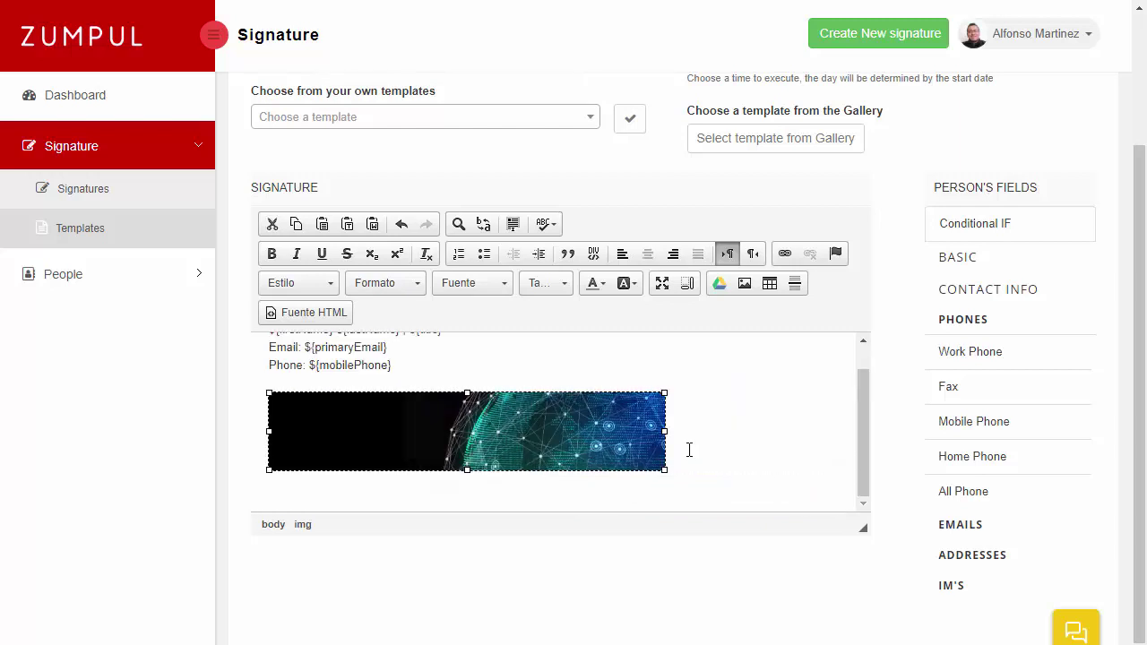
{"action": "left_click", "coordinate": [716, 464]}
{"action": "scroll", "coordinate": [717, 465], "scroll_direction": "up", "scroll_amount": 5}
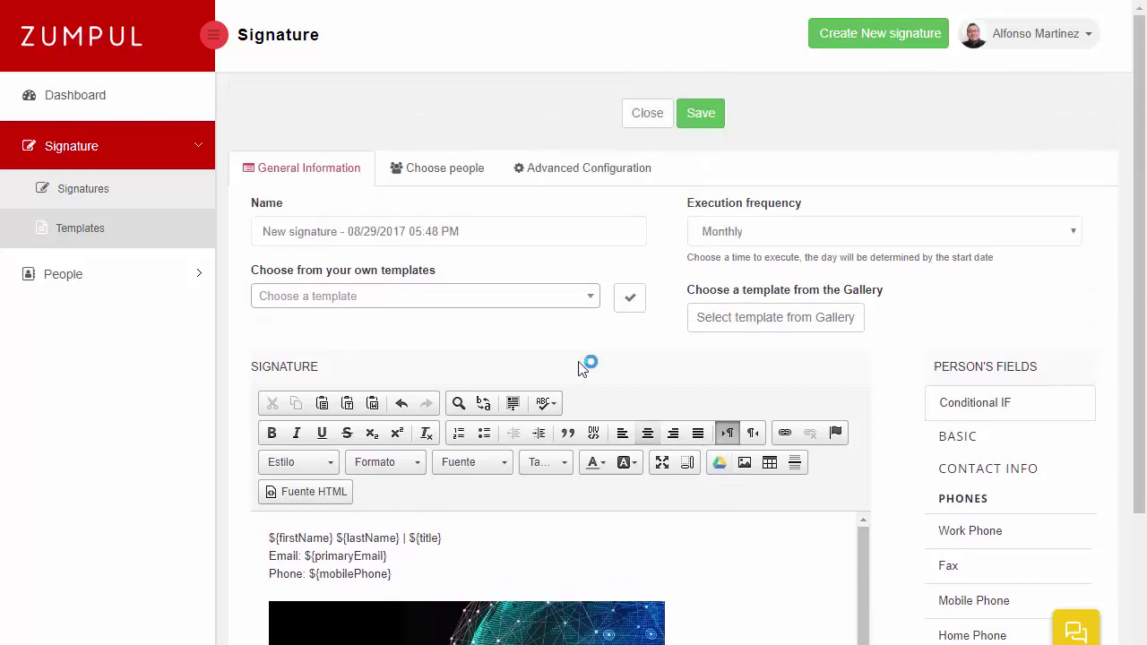
- On Choose people, limit the people search scope to Person
{"action": "left_click", "coordinate": [464, 175]}
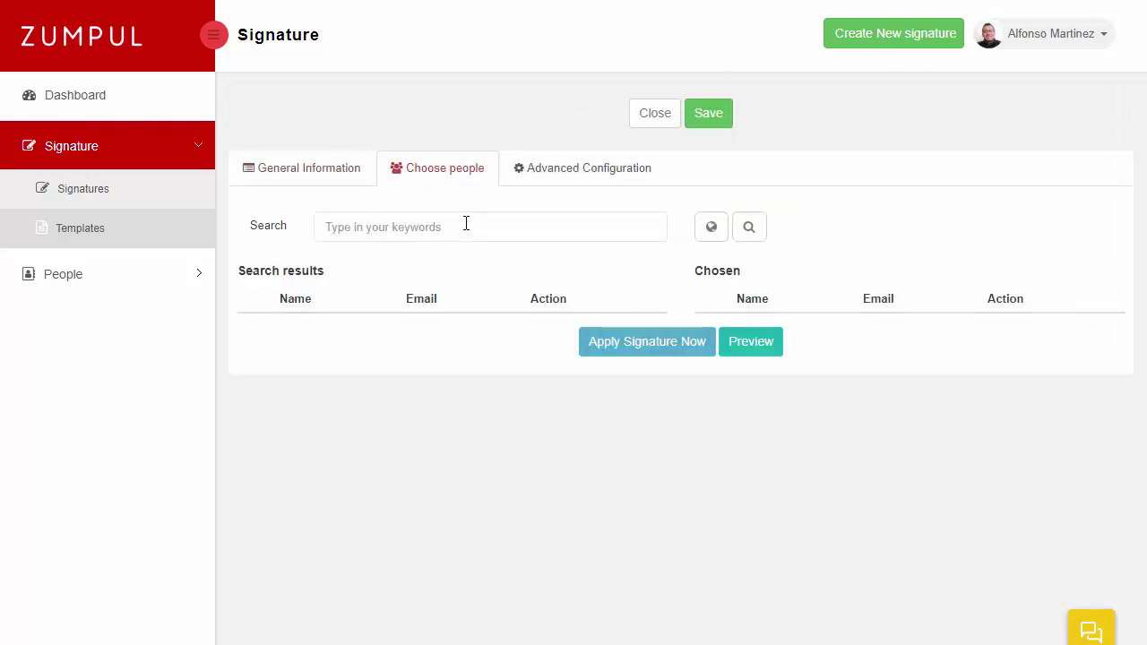
{"action": "left_click", "coordinate": [472, 226]}
{"action": "left_click", "coordinate": [712, 229]}
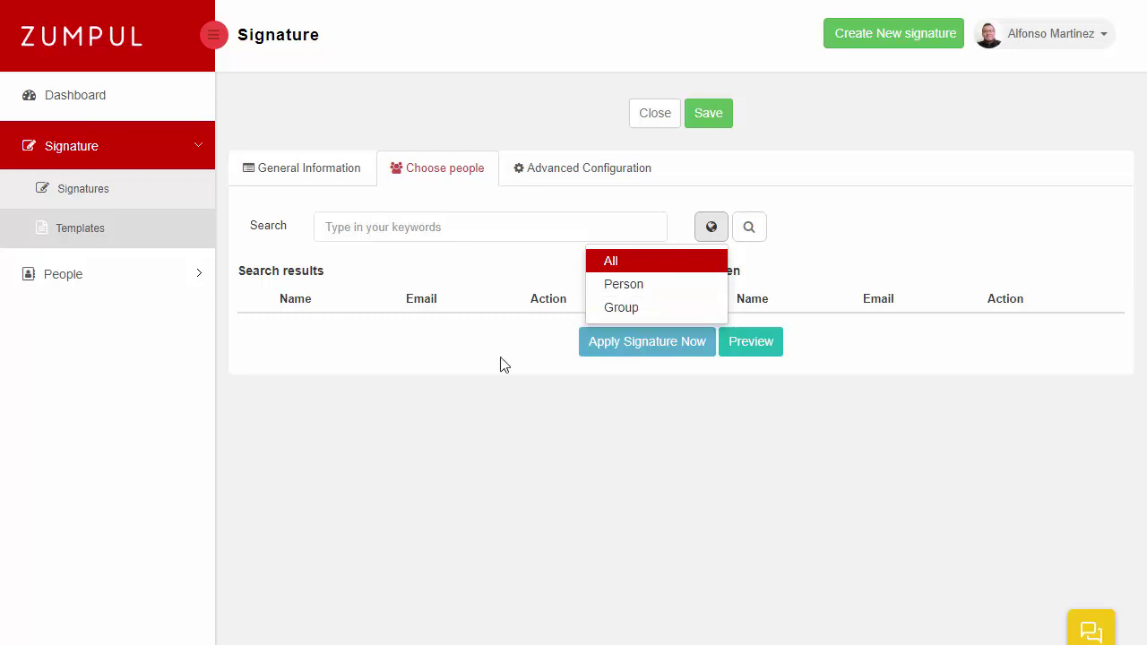
{"action": "left_click", "coordinate": [693, 299]}
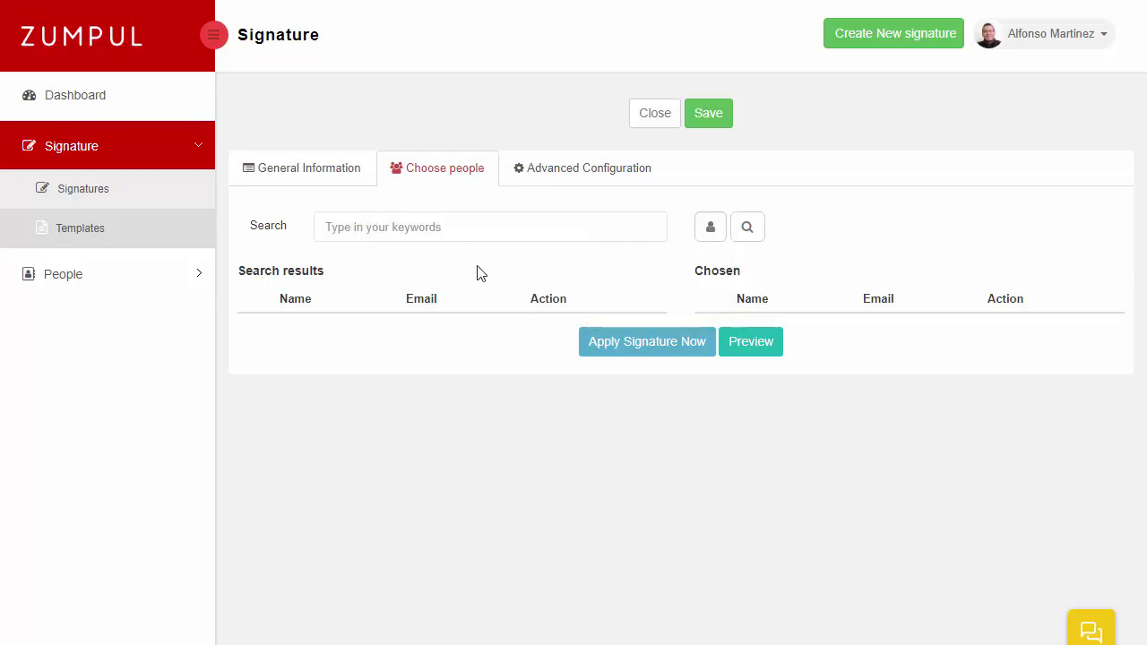
- Search for two people by name and add each to the Chosen list
{"action": "left_click", "coordinate": [458, 231]}
{"action": "type", "text": "alfonso"}
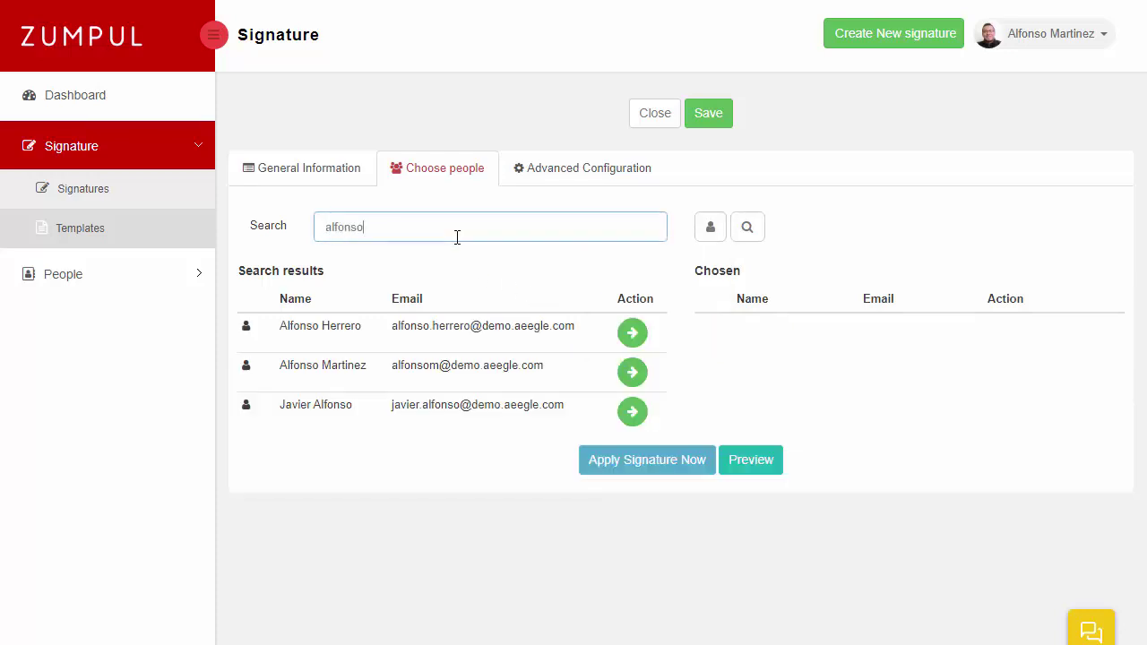
{"action": "left_click", "coordinate": [631, 372]}
{"action": "left_click", "coordinate": [548, 225]}
{"action": "double_click", "coordinate": [545, 225]}
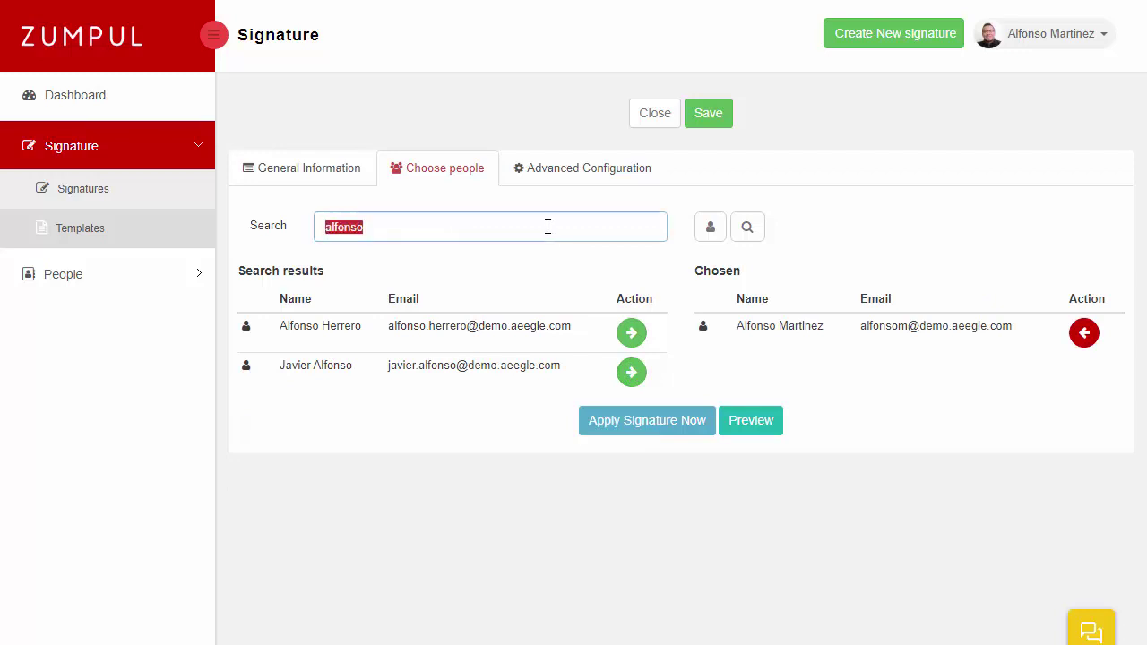
{"action": "type", "text": "darvin"}
{"action": "left_click", "coordinate": [618, 337]}
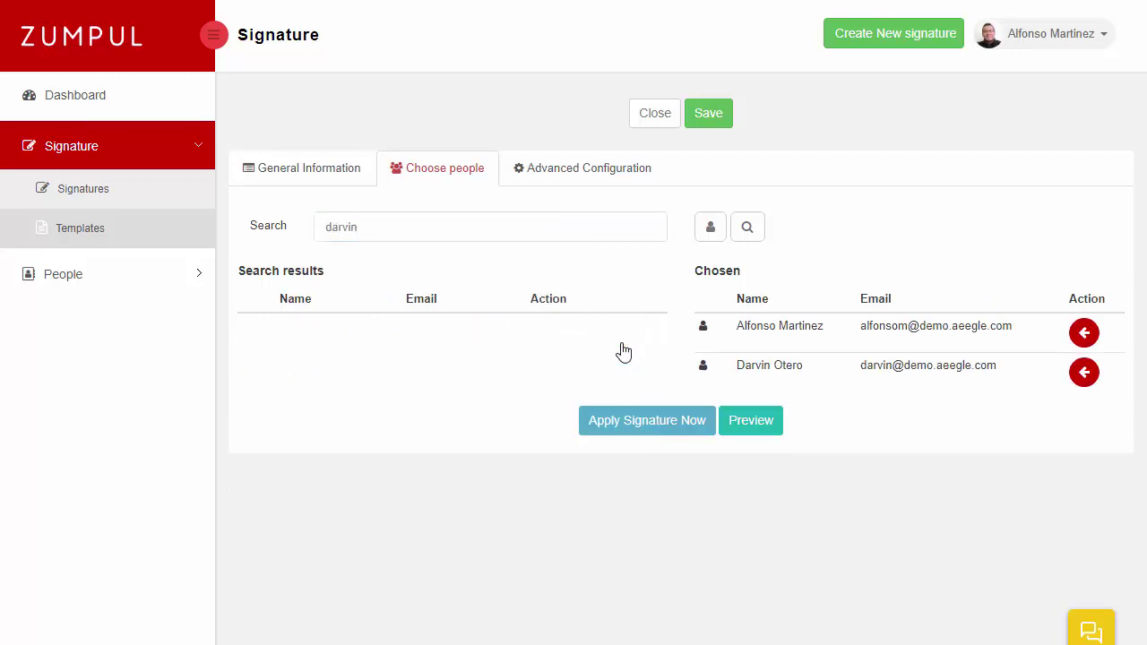
- Save and apply the signature to the chosen people with Apply Signature Now
{"action": "left_click", "coordinate": [304, 177]}
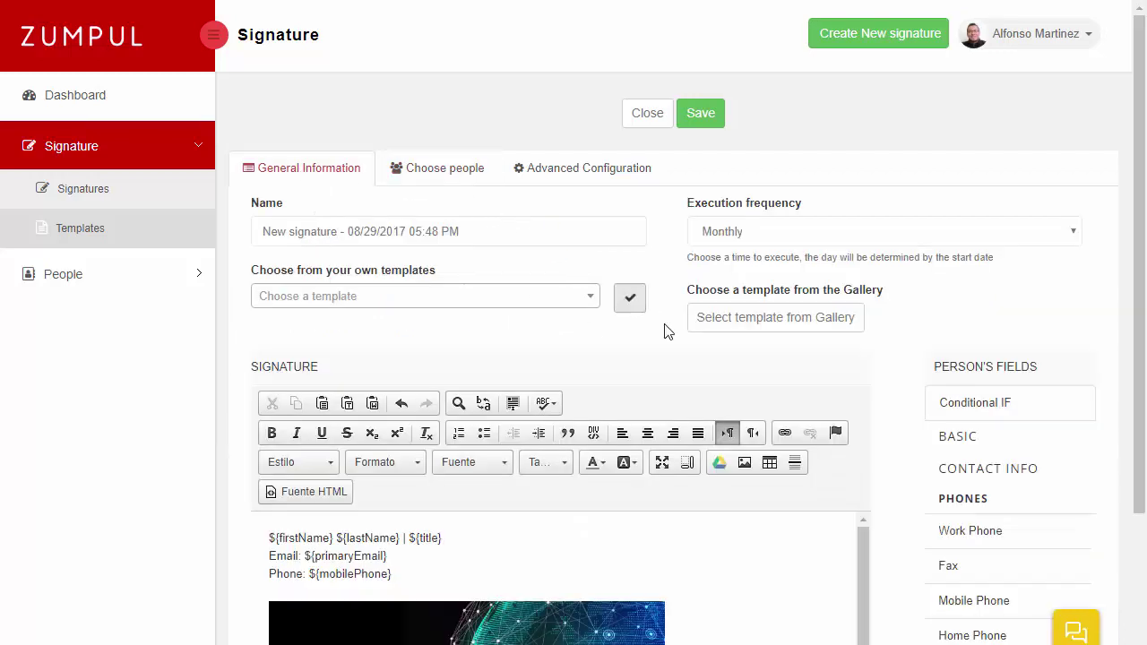
{"action": "scroll", "coordinate": [673, 335], "scroll_direction": "down", "scroll_amount": 5}
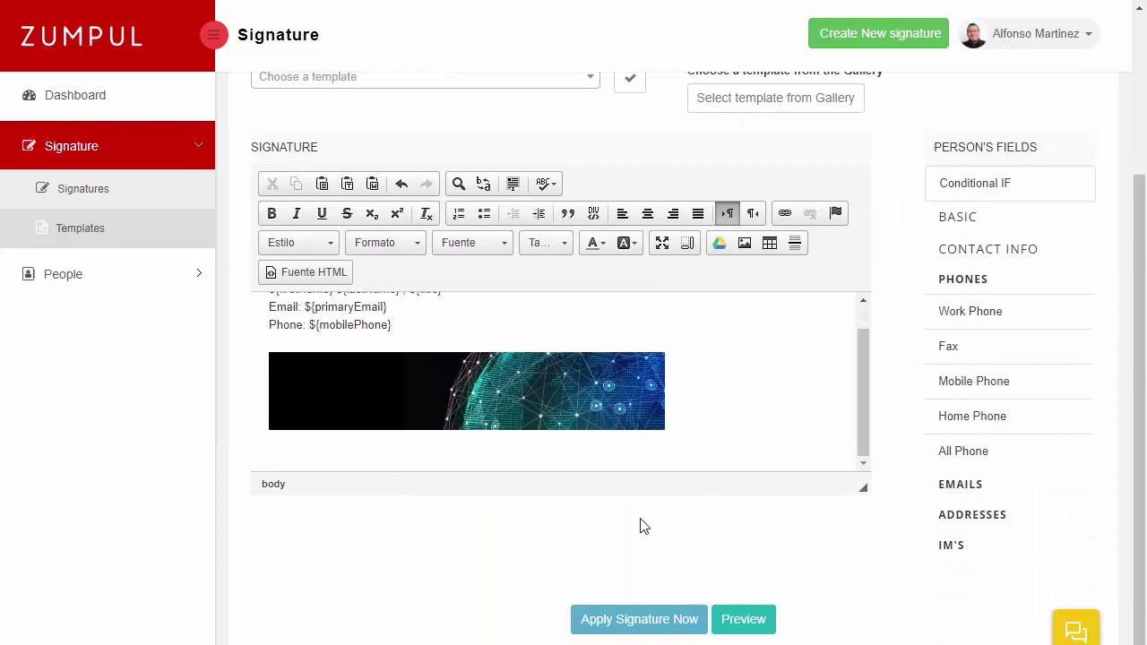
{"action": "left_click", "coordinate": [632, 627]}
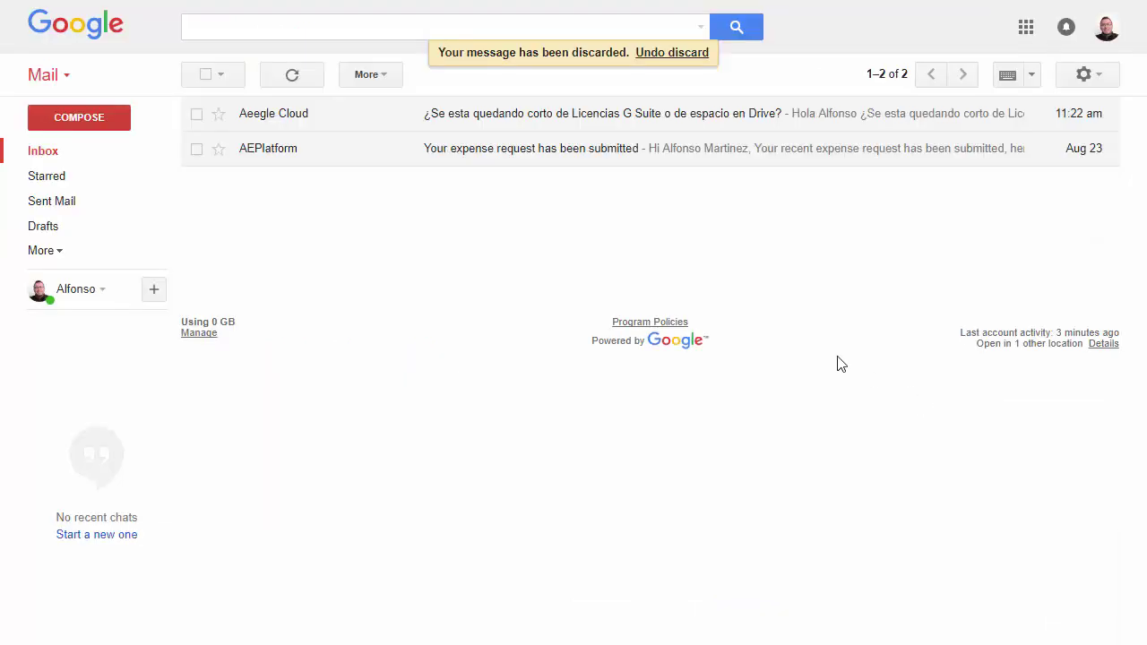
- Compose a Gmail message and verify the signature shows name, Lead trainer title, email, phone and banner
{"action": "left_click", "coordinate": [103, 121]}
{"action": "left_click", "coordinate": [187, 161]}
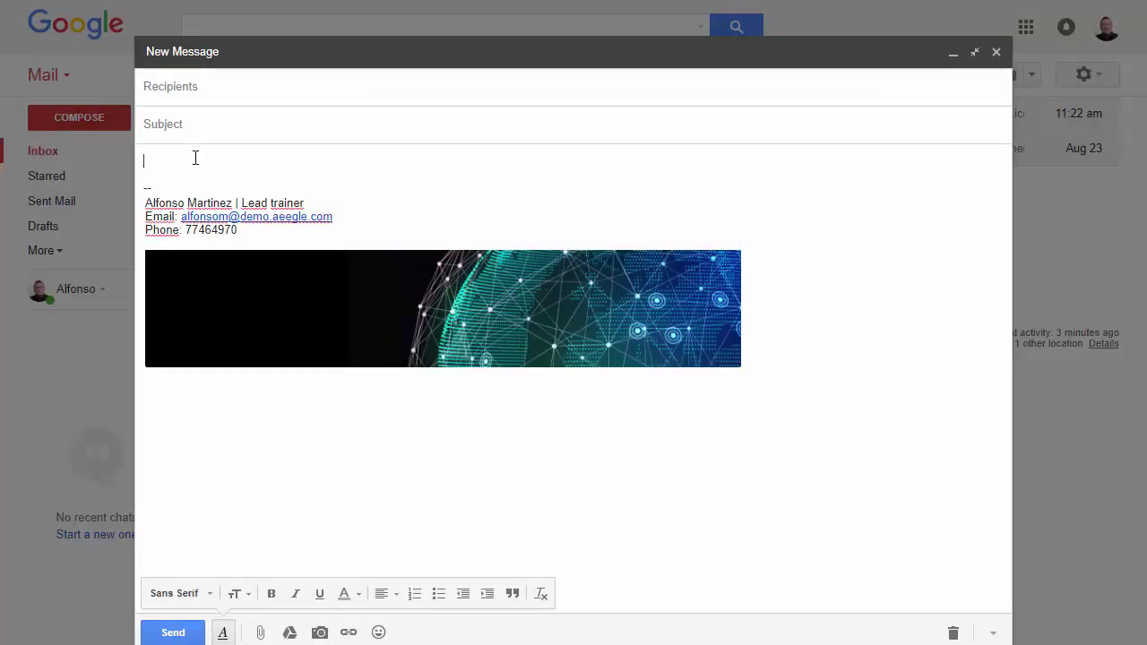
{"action": "left_click", "coordinate": [207, 204]}
{"action": "left_click", "coordinate": [519, 318]}
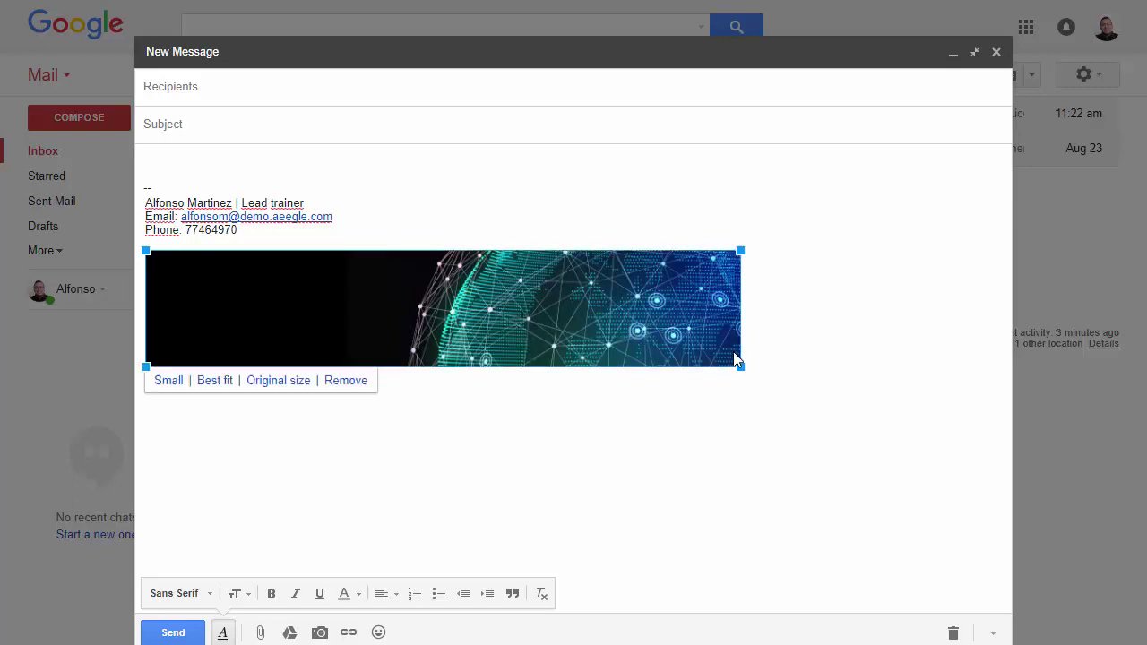
{"action": "left_click", "coordinate": [782, 355]}
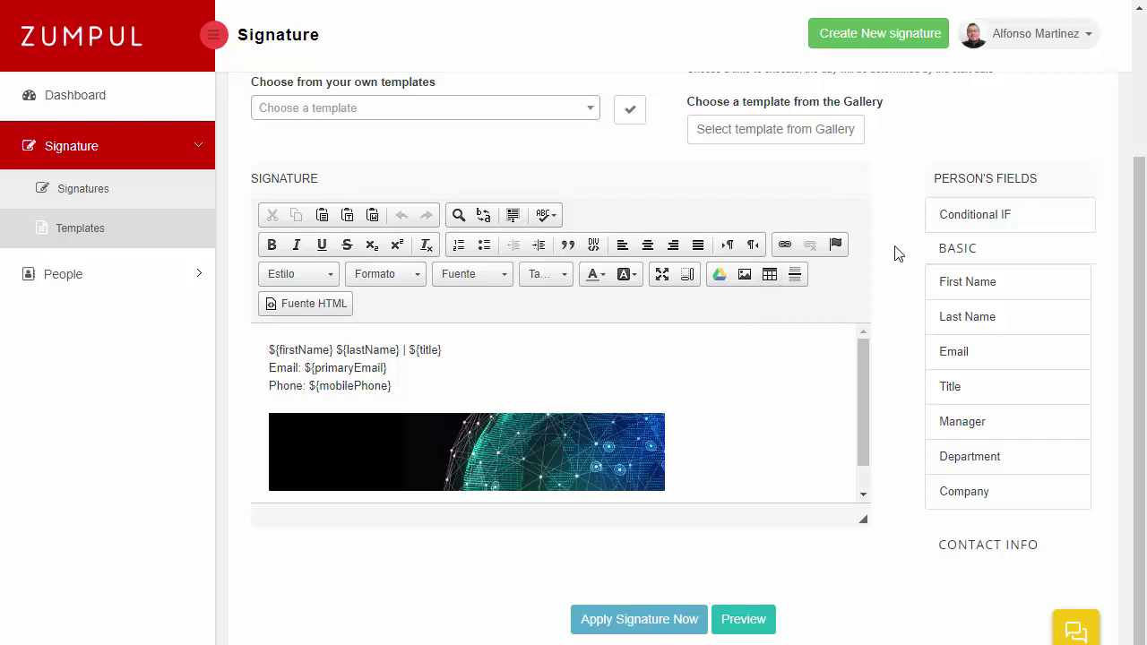
- Sign out of Zumpul from the account menu at the top right
{"action": "scroll", "coordinate": [899, 253], "scroll_direction": "up", "scroll_amount": 3}
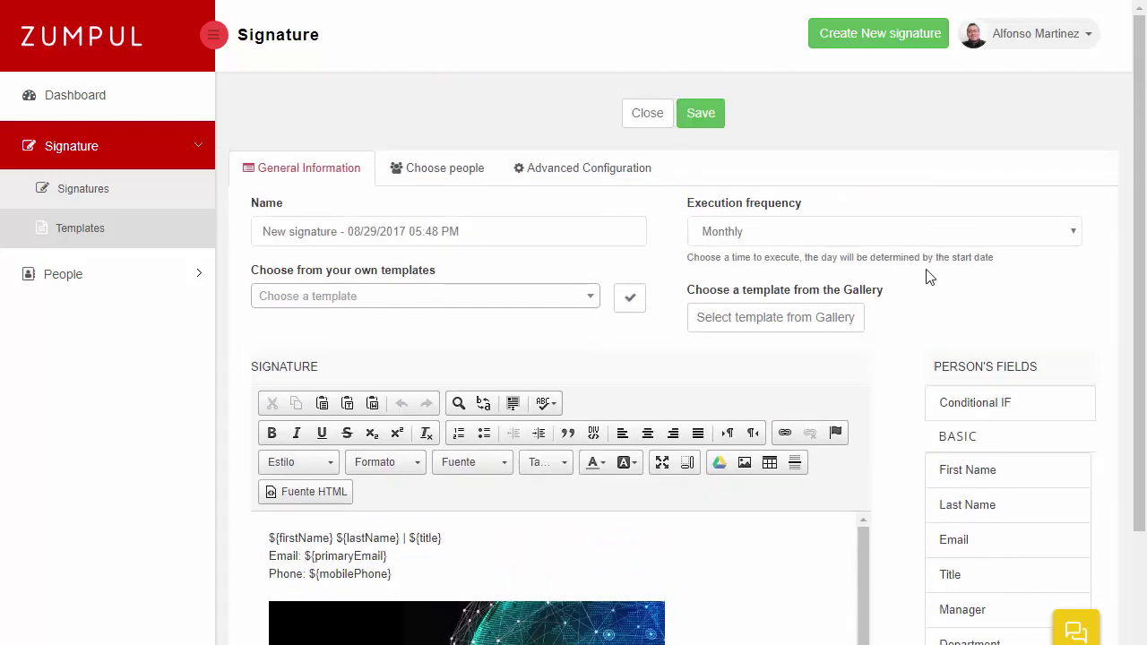
{"action": "left_click", "coordinate": [1059, 46]}
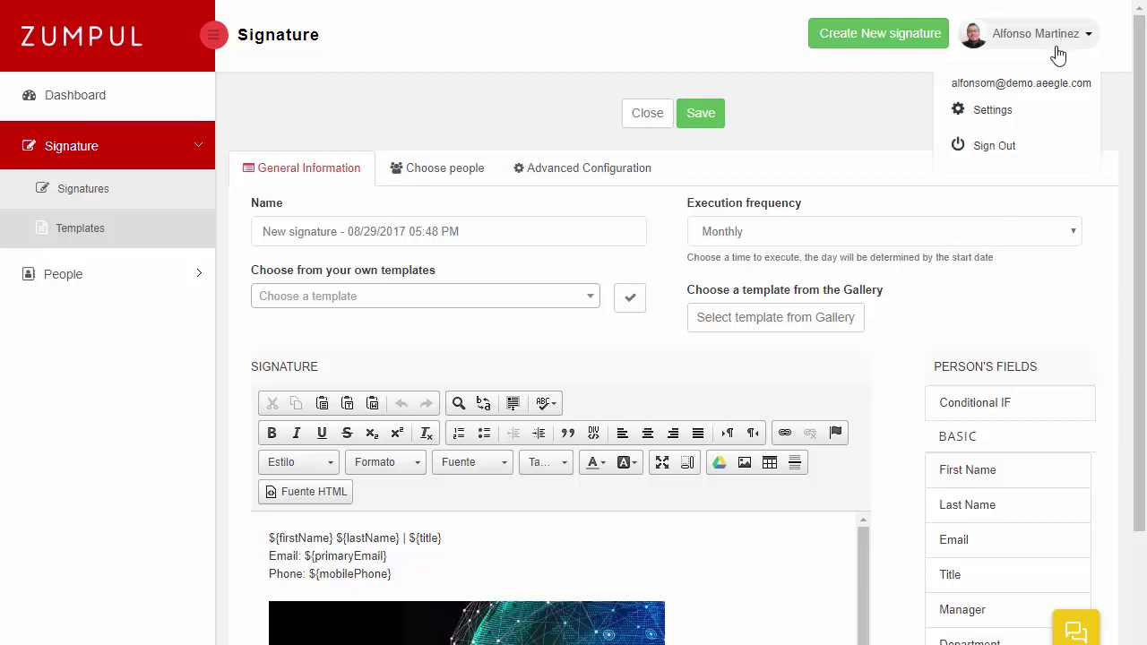
{"action": "left_click", "coordinate": [1007, 161]}
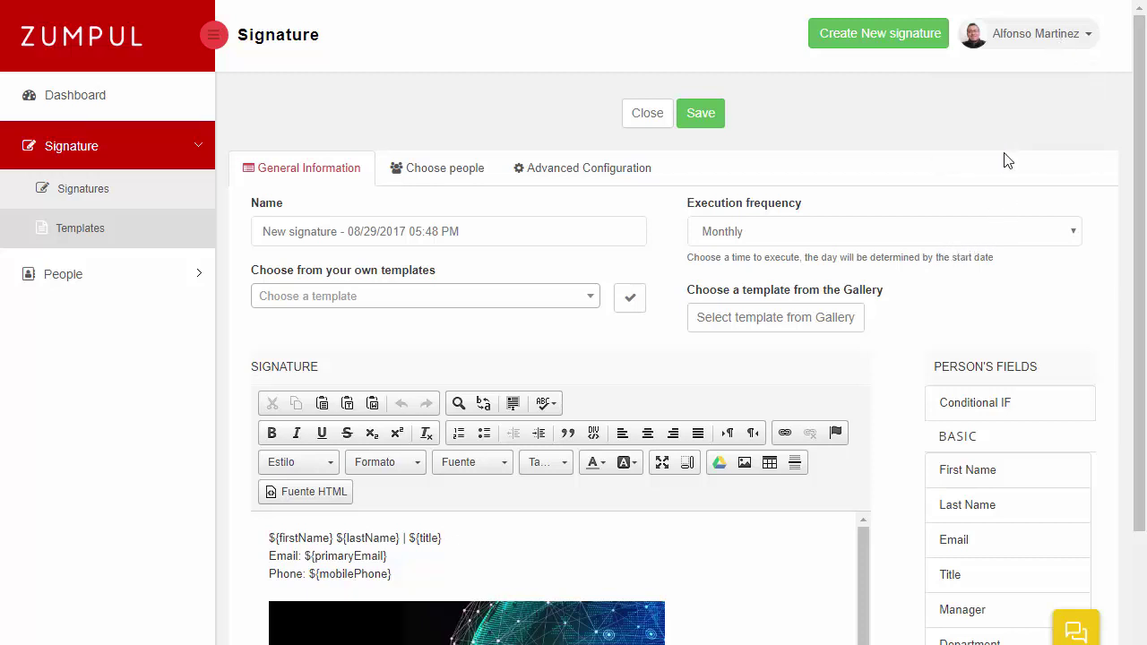